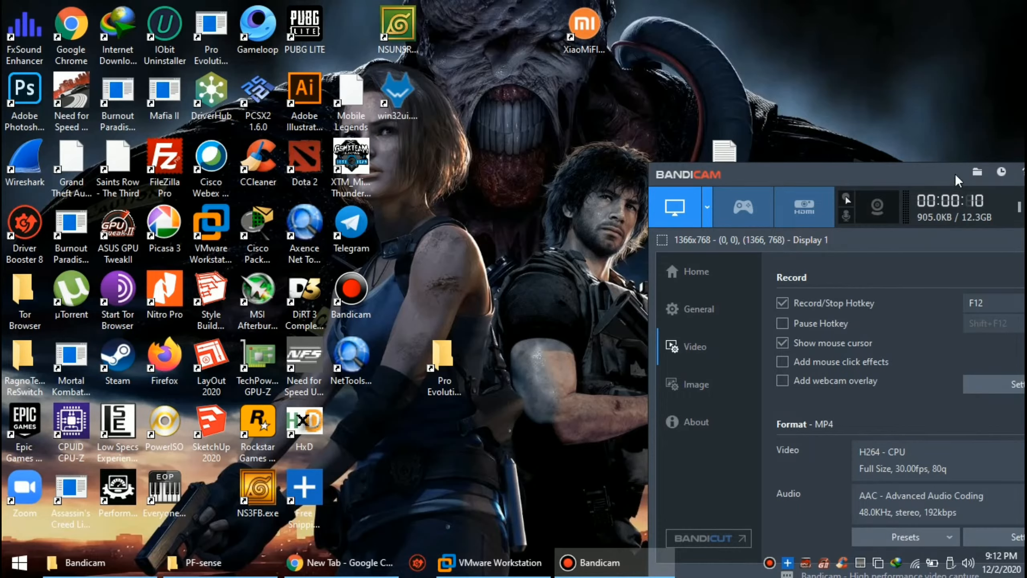
Step: Move the Bandicam window to the left and select the New Text Document file on the desktop
{"action": "left_click_drag", "start_coordinate": [959, 178], "coordinate": [167, 142]}
{"action": "left_click", "coordinate": [733, 188]}
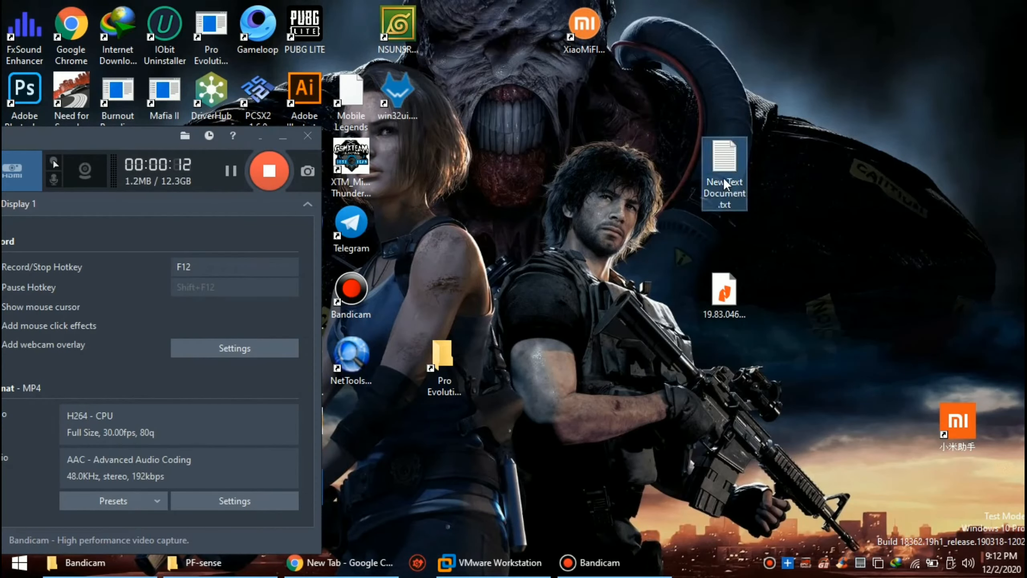
Step: Replace the notes with 'CARA IDS DENAGAN PF SENSE' and a line about downloading the pfSense OVA, then minimize
{"action": "double_click", "coordinate": [723, 178]}
{"action": "left_click", "coordinate": [430, 111]}
{"action": "key", "text": "ctrl+a"}
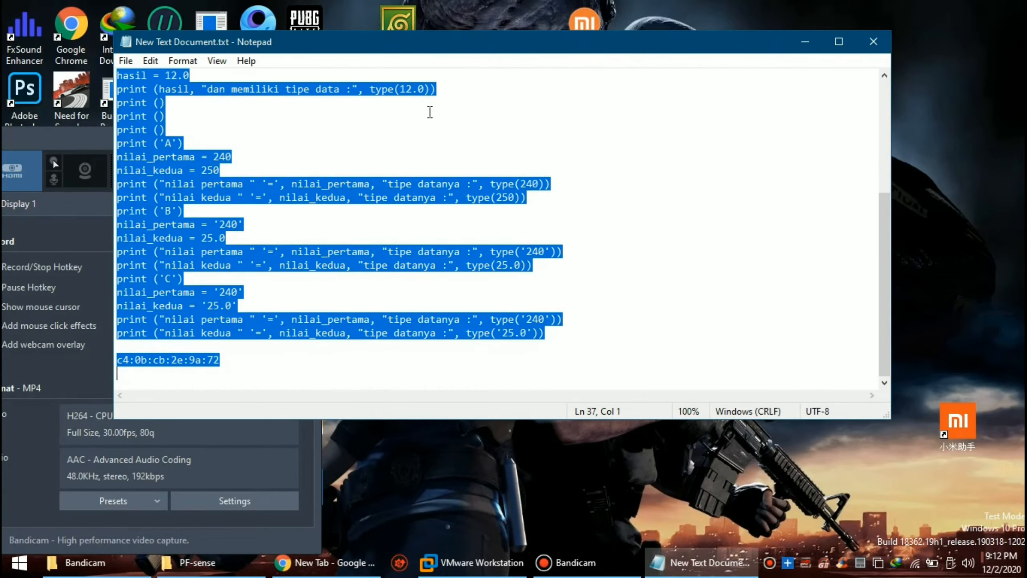
{"action": "type", "text": "CARA"}
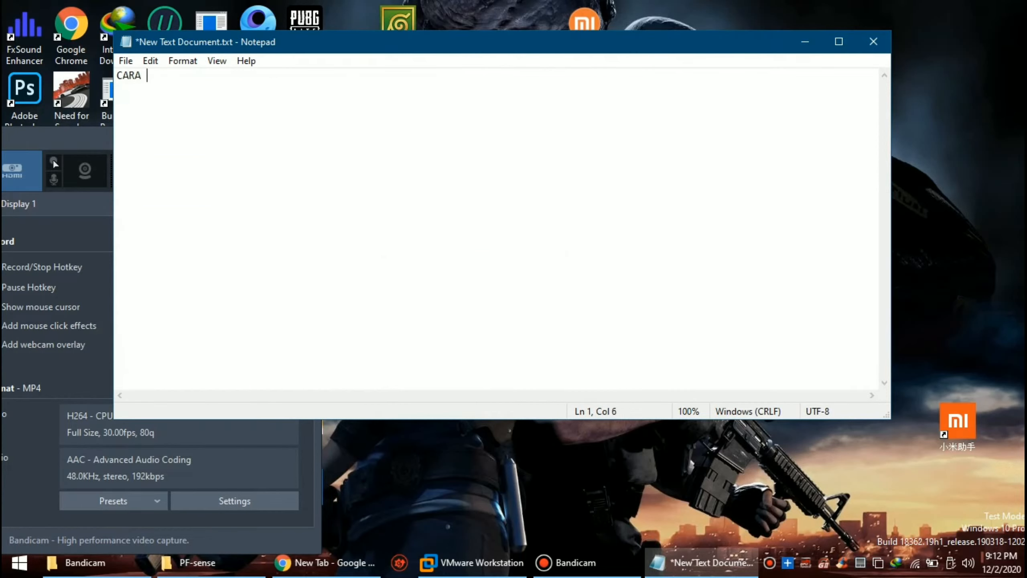
{"action": "type", "text": " IDS DENA"}
{"action": "type", "text": "GAN "}
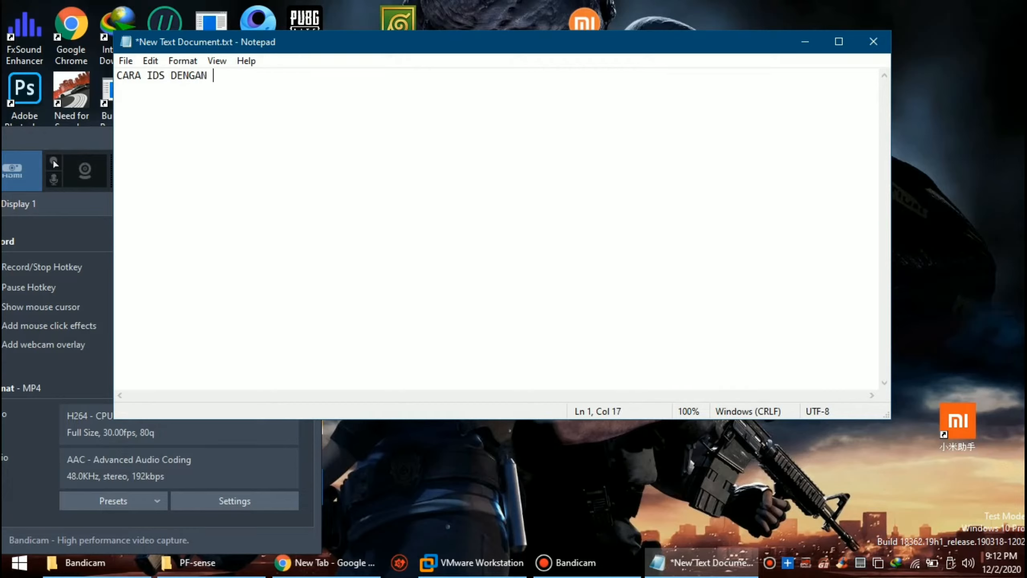
{"action": "type", "text": "PF SENSE"}
{"action": "key", "text": "Return"}
{"action": "type", "text": "- DOWN"}
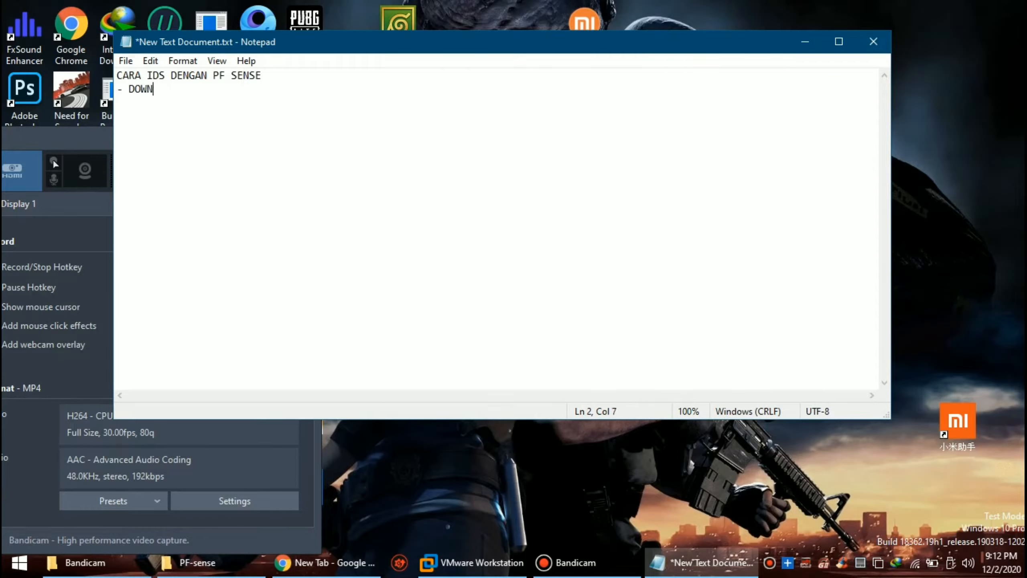
{"action": "type", "text": "LOAD DULU FILE "}
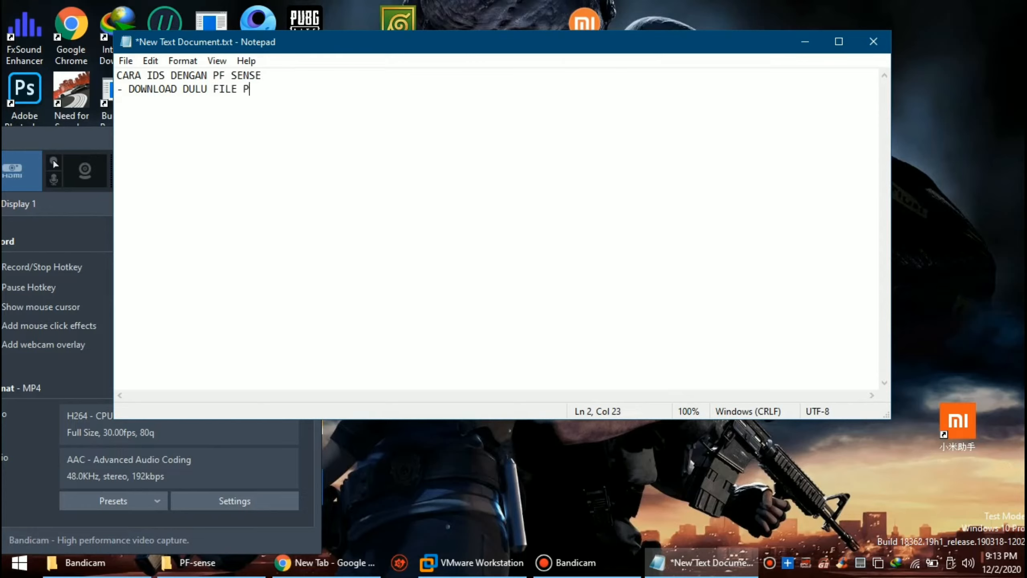
{"action": "type", "text": "PF SENSE YANG OVA DI"}
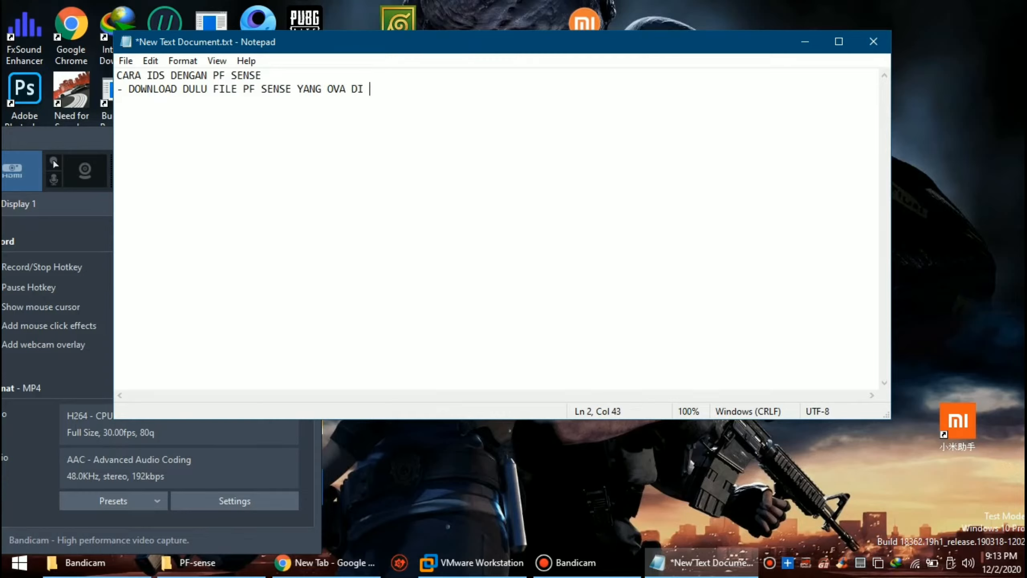
{"action": "type", "text": " GOOGLE"}
{"action": "left_click", "coordinate": [804, 42]}
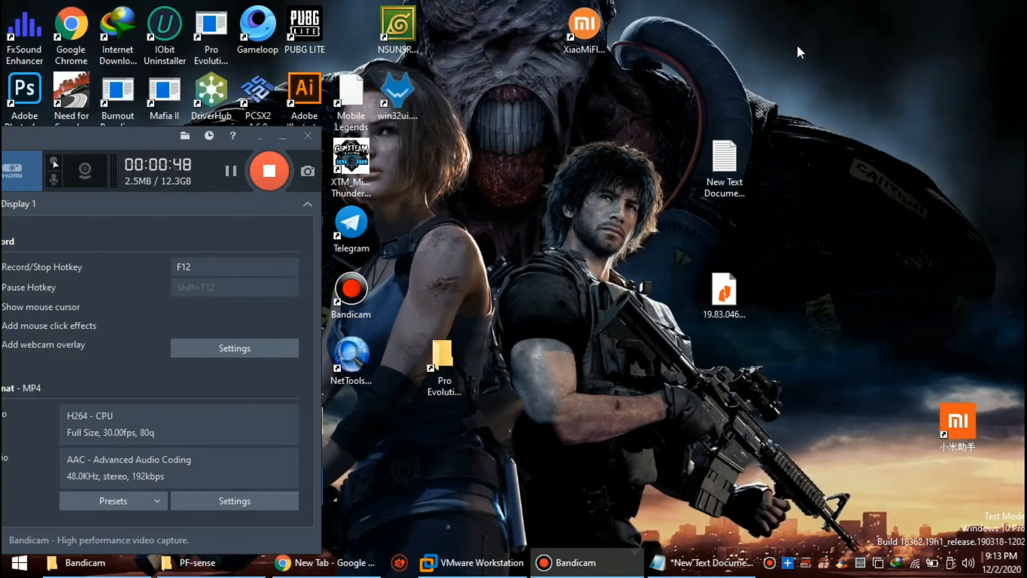
Step: In VMware Workstation, bring up the Open dialog and select wazuh3.9.5_7.3.0.ova in BACKUP
{"action": "left_click", "coordinate": [471, 562]}
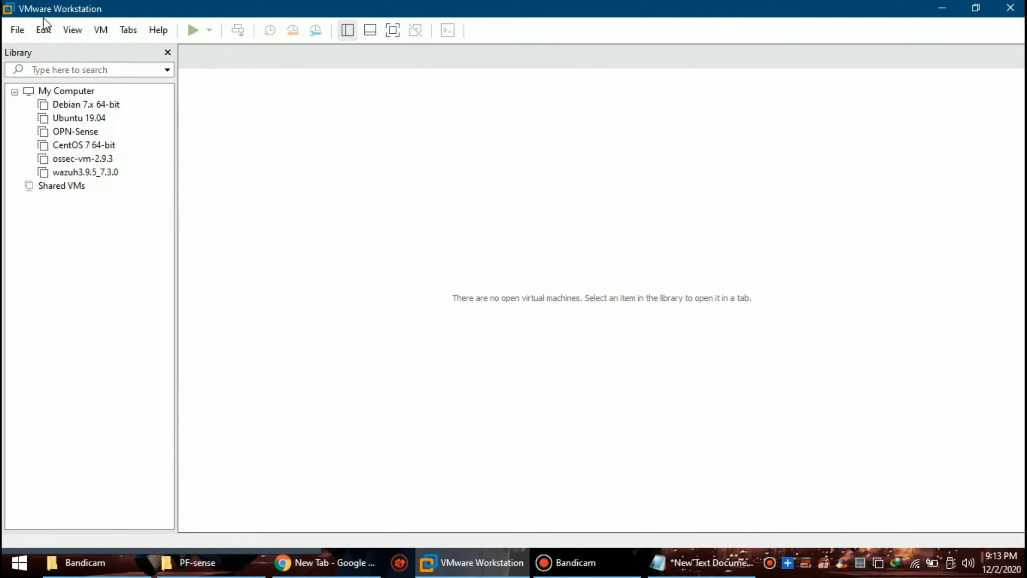
{"action": "left_click", "coordinate": [16, 32]}
{"action": "left_click", "coordinate": [77, 84]}
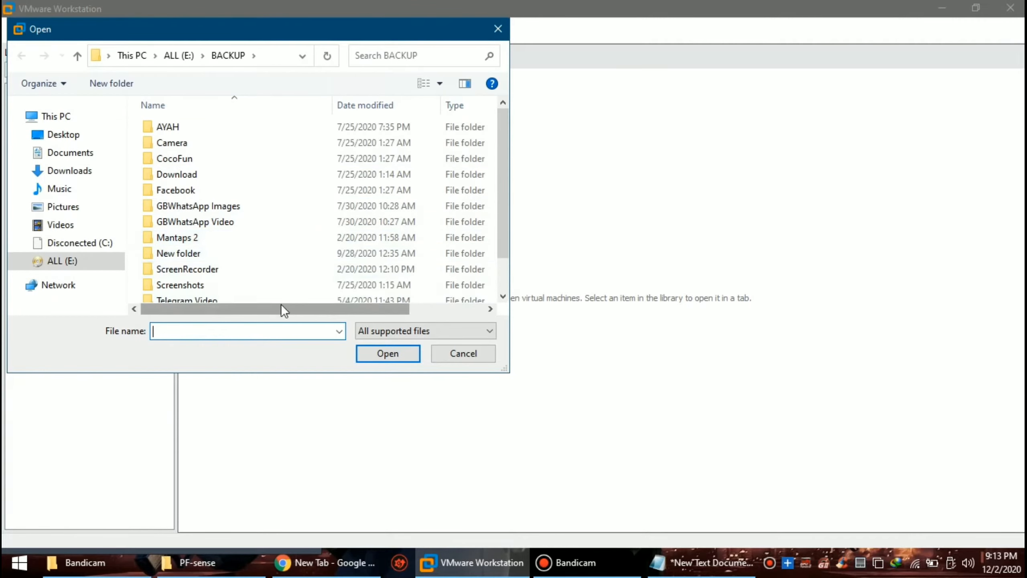
{"action": "scroll", "coordinate": [202, 258], "scroll_direction": "down", "scroll_amount": 1}
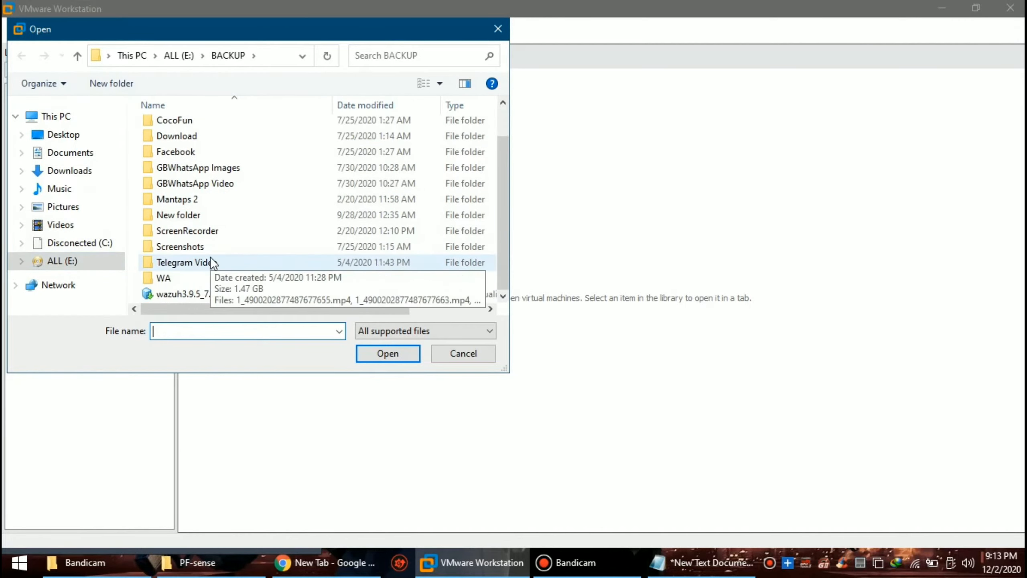
{"action": "left_click", "coordinate": [188, 293]}
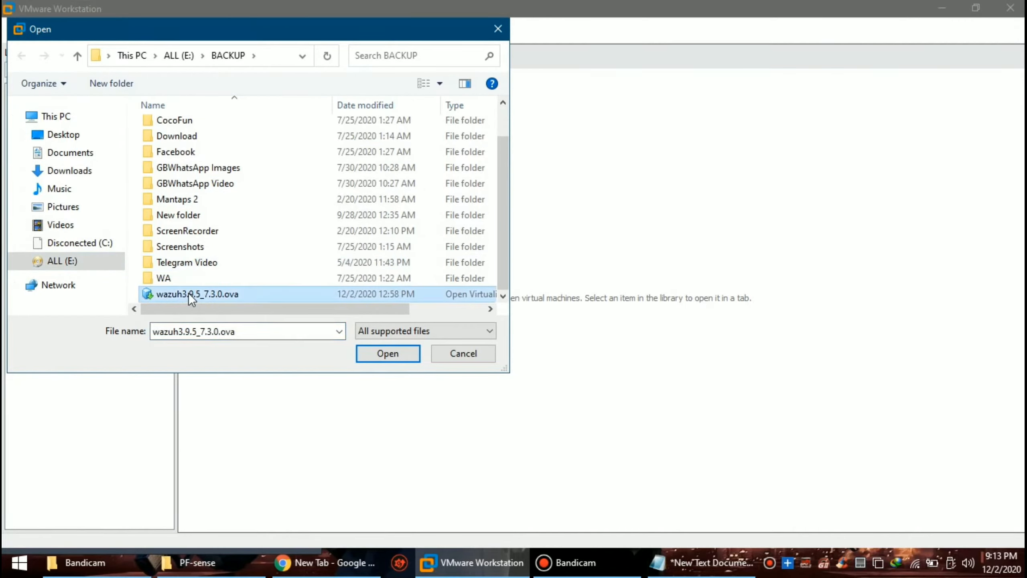
Step: Switch the file-type filter through OVF, VMware configuration and All files, then close without opening anything
{"action": "left_click", "coordinate": [401, 328]}
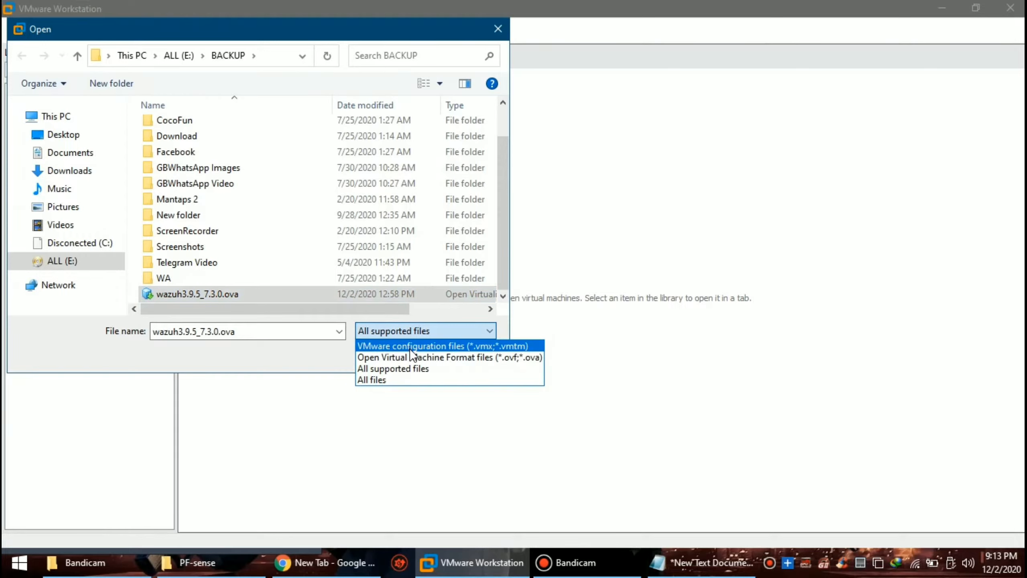
{"action": "left_click", "coordinate": [418, 356]}
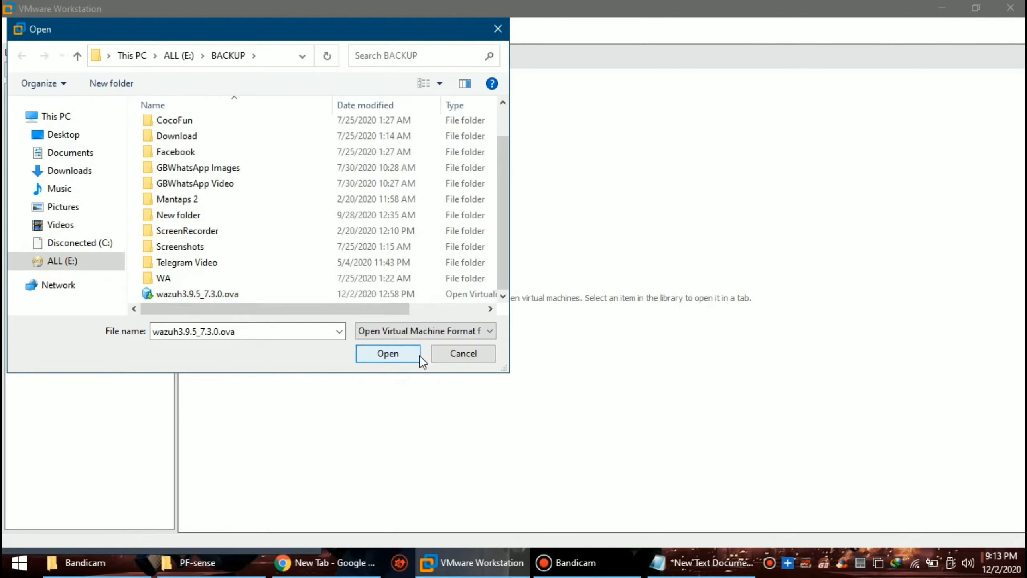
{"action": "left_click", "coordinate": [445, 330]}
{"action": "left_click", "coordinate": [460, 340]}
{"action": "scroll", "coordinate": [432, 291], "scroll_direction": "down", "scroll_amount": 1}
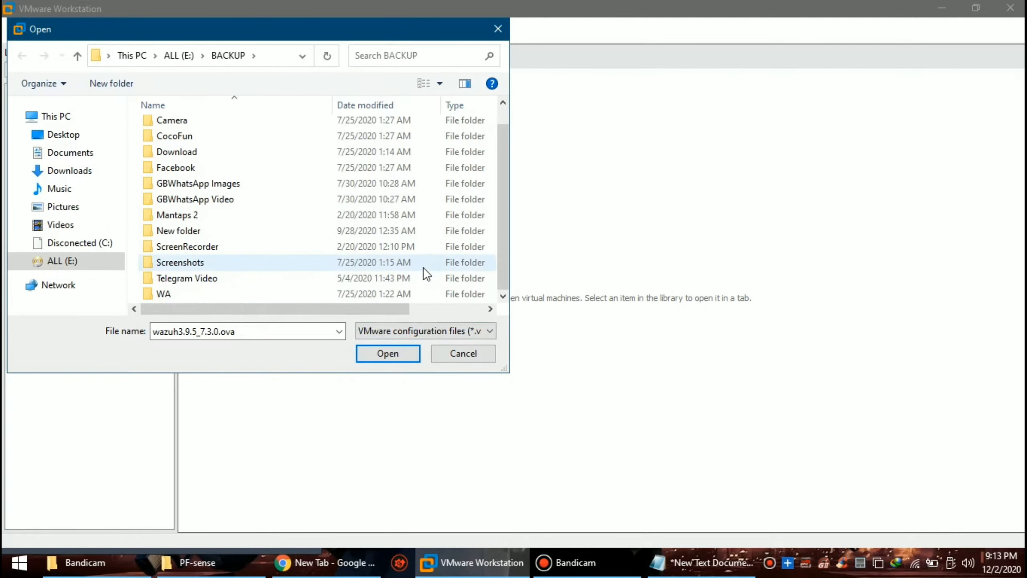
{"action": "left_click", "coordinate": [423, 331]}
{"action": "left_click", "coordinate": [427, 381]}
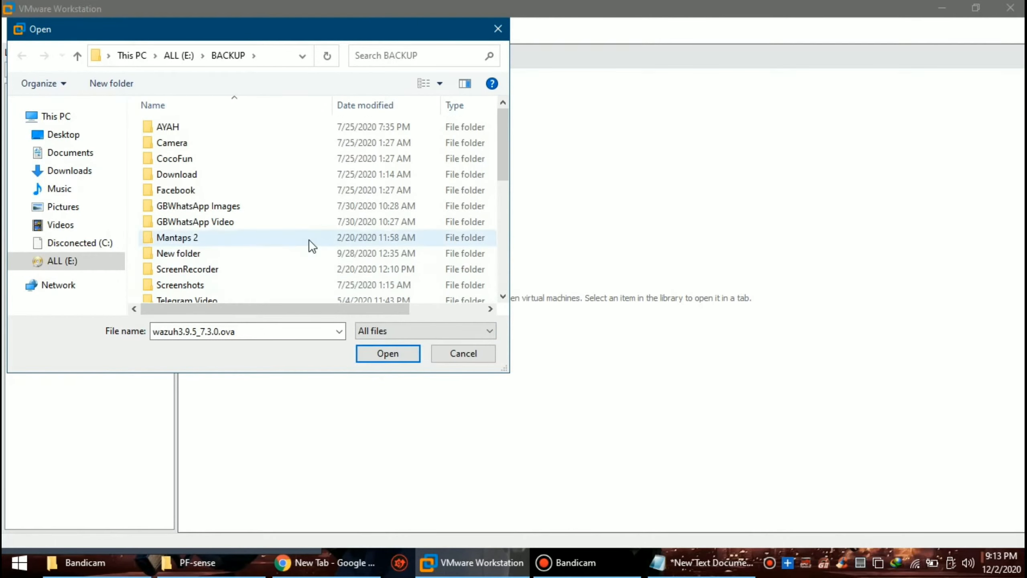
{"action": "scroll", "coordinate": [309, 240], "scroll_direction": "down", "scroll_amount": 5}
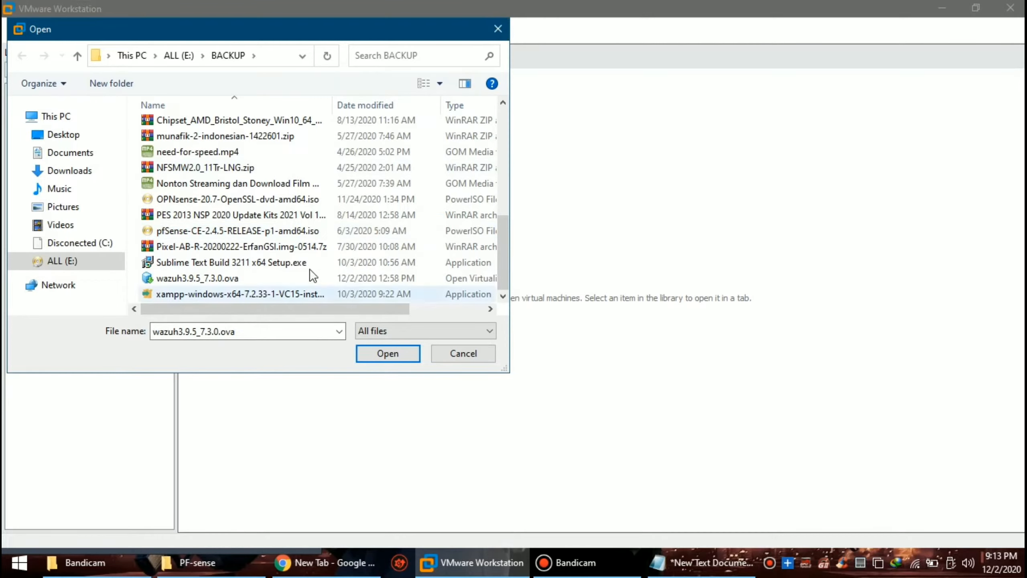
{"action": "left_click", "coordinate": [498, 28]}
Step: Start the New Virtual Machine wizard and accept the pfSense ISO as the installer source
{"action": "left_click", "coordinate": [17, 30]}
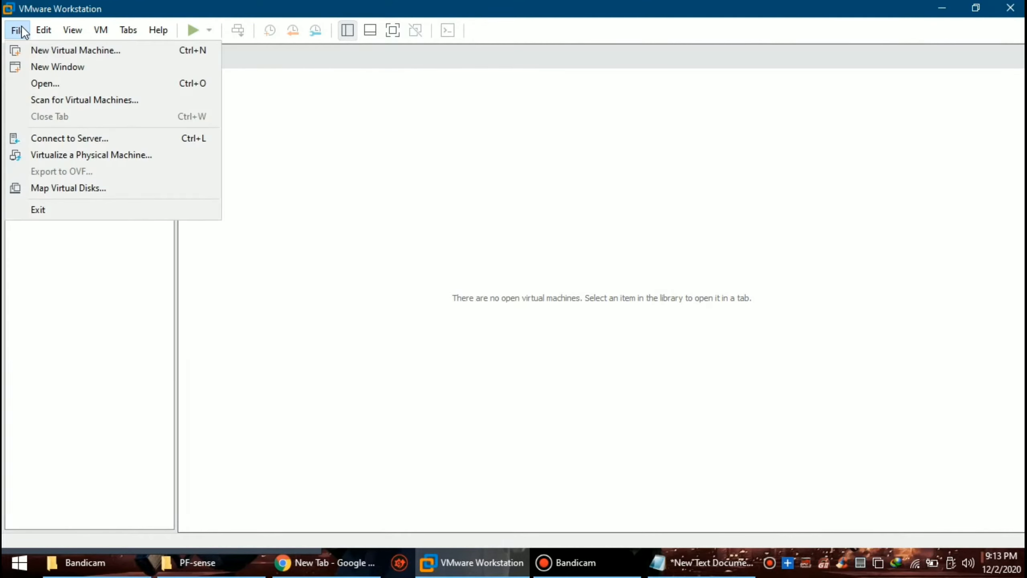
{"action": "left_click", "coordinate": [70, 55]}
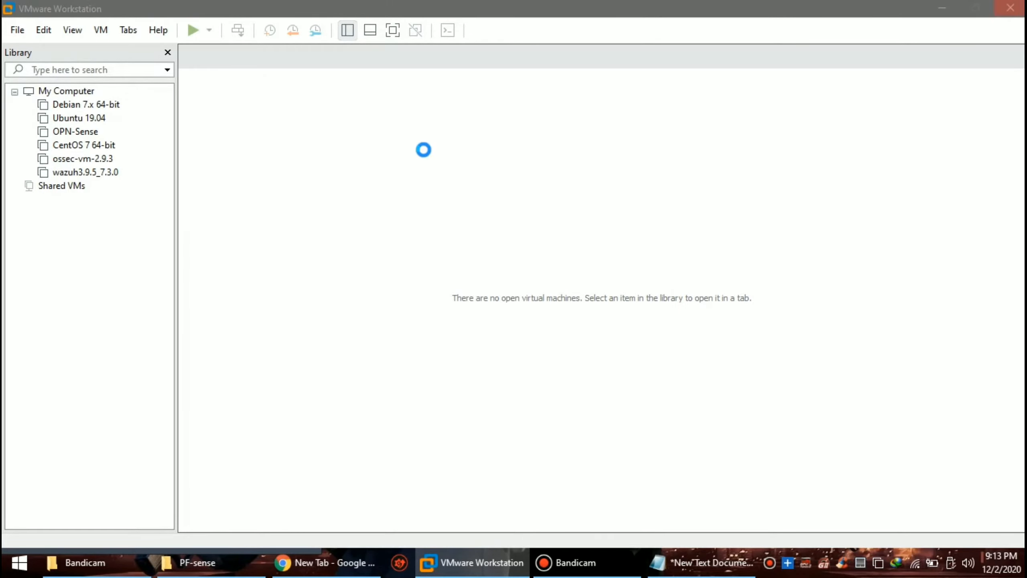
{"action": "left_click", "coordinate": [591, 421]}
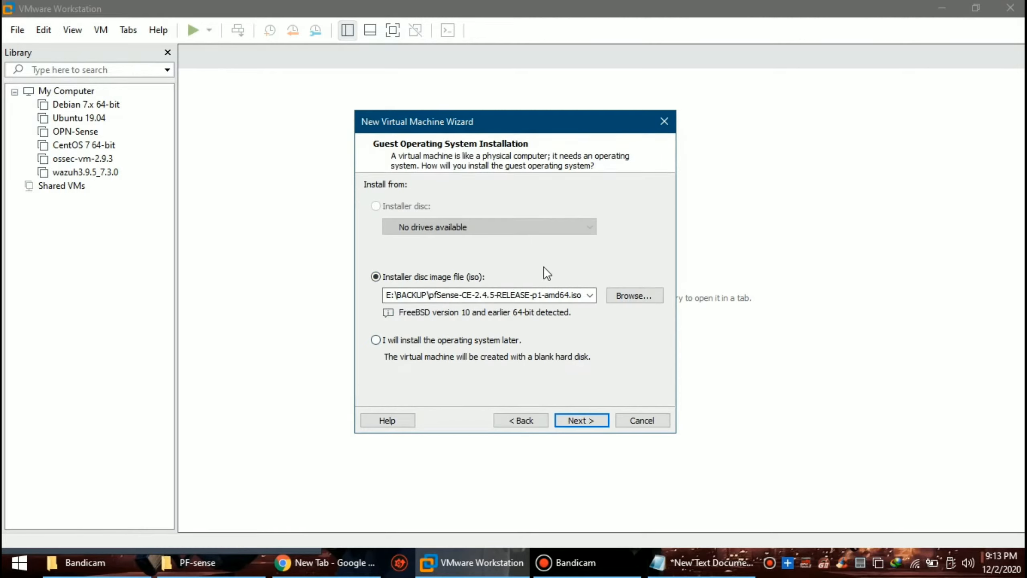
{"action": "left_click", "coordinate": [589, 419]}
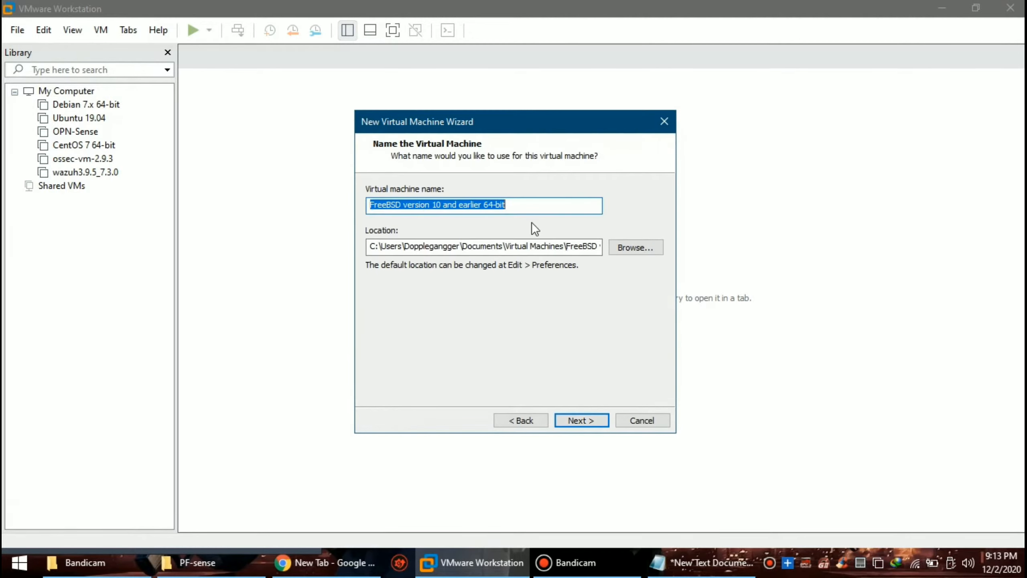
Step: Set the VM location to E:\PF-sense and continue to the disk capacity step
{"action": "left_click", "coordinate": [636, 247]}
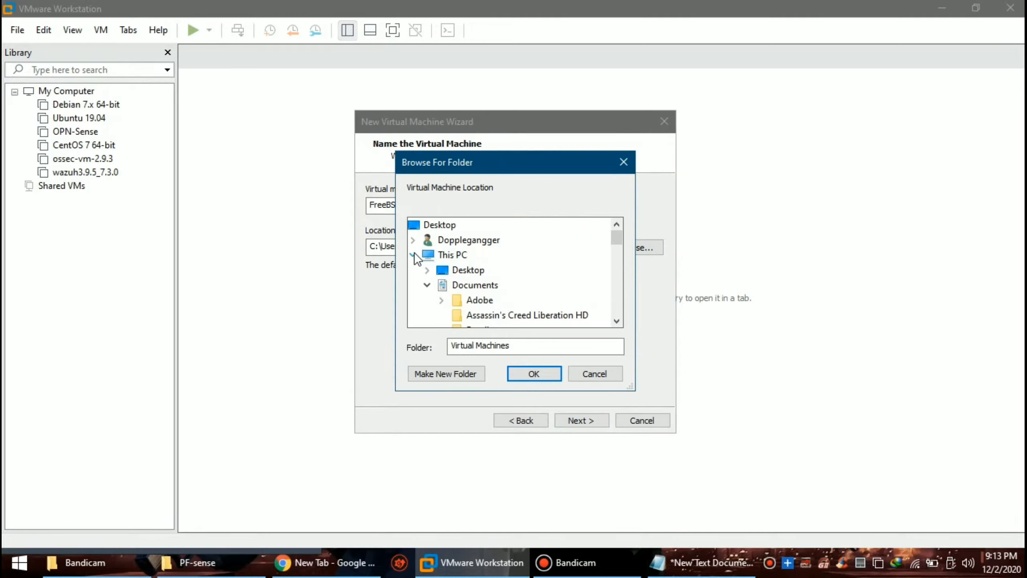
{"action": "left_click", "coordinate": [427, 286]}
{"action": "scroll", "coordinate": [458, 294], "scroll_direction": "down", "scroll_amount": 5}
{"action": "double_click", "coordinate": [470, 256]}
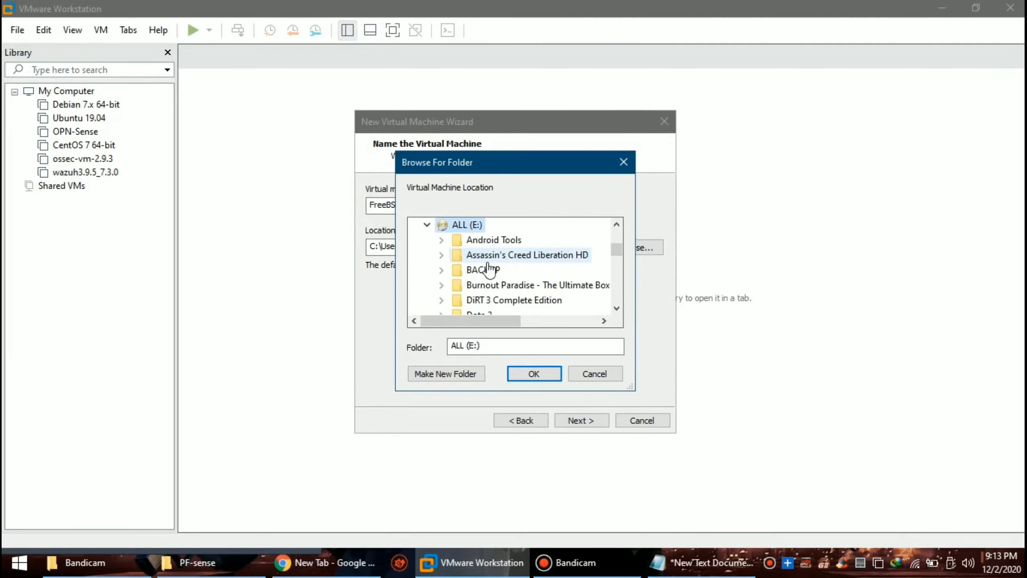
{"action": "scroll", "coordinate": [536, 288], "scroll_direction": "down", "scroll_amount": 5}
{"action": "scroll", "coordinate": [536, 288], "scroll_direction": "down", "scroll_amount": 3}
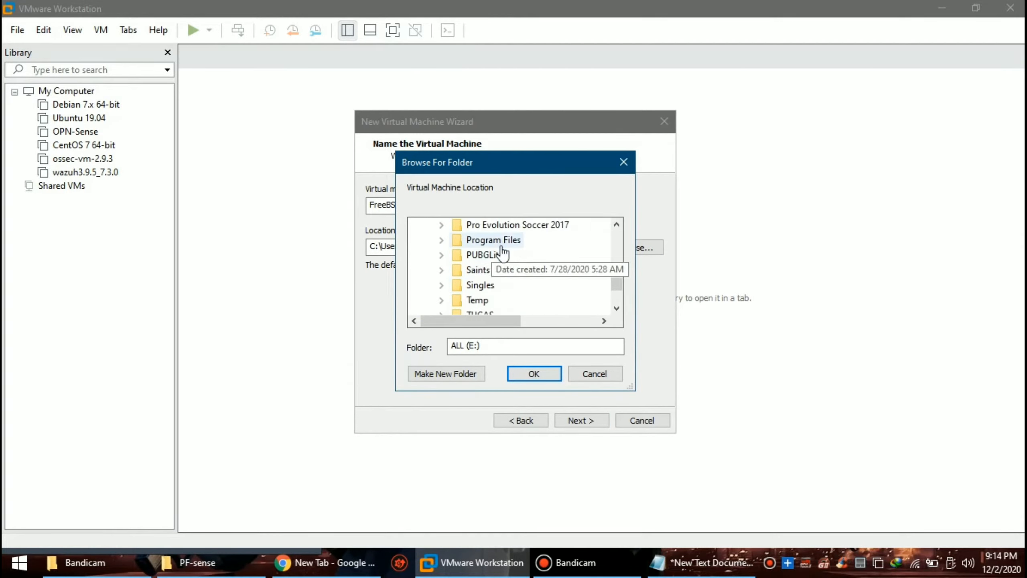
{"action": "scroll", "coordinate": [496, 299], "scroll_direction": "up", "scroll_amount": 1}
{"action": "left_click", "coordinate": [484, 240]}
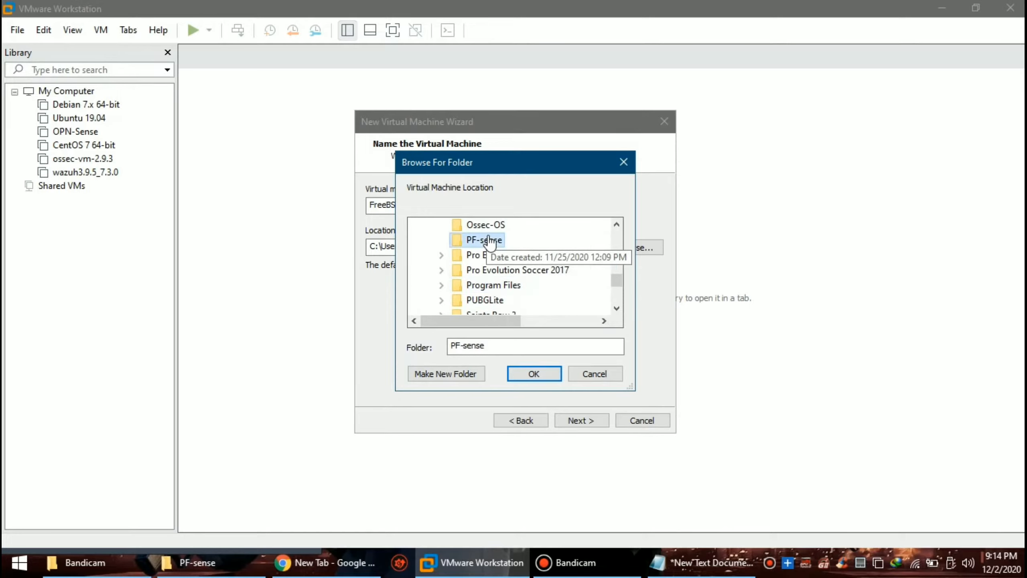
{"action": "left_click", "coordinate": [534, 373]}
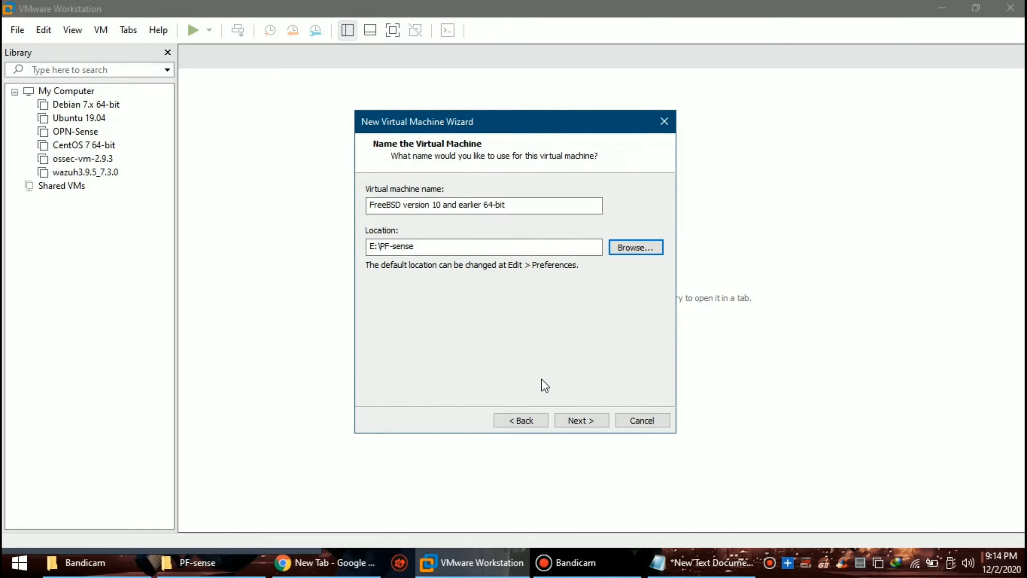
{"action": "left_click", "coordinate": [602, 424]}
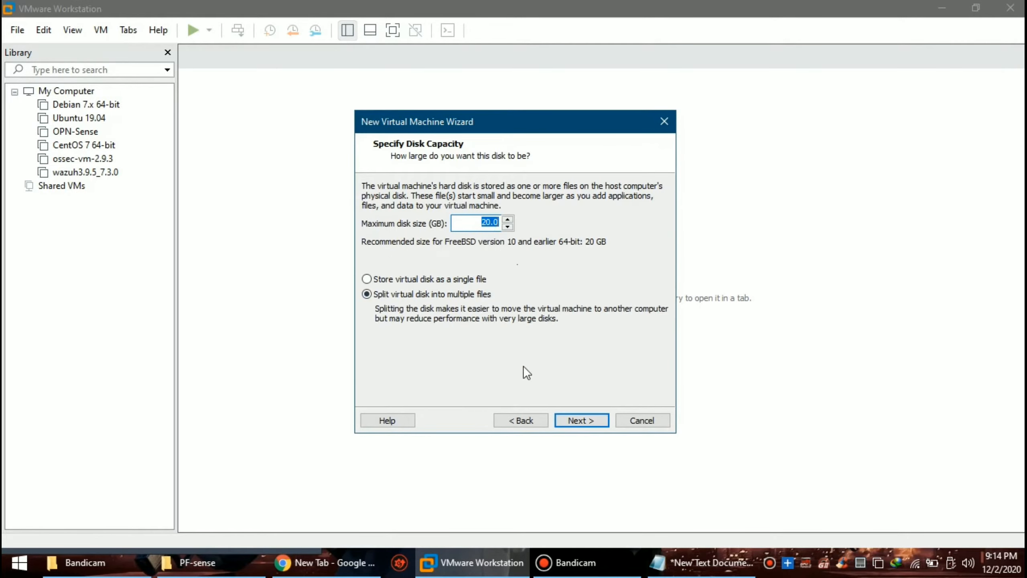
Step: Store the 20 GB disk as a single file and raise the VM memory to 4096 MB
{"action": "left_click", "coordinate": [481, 275]}
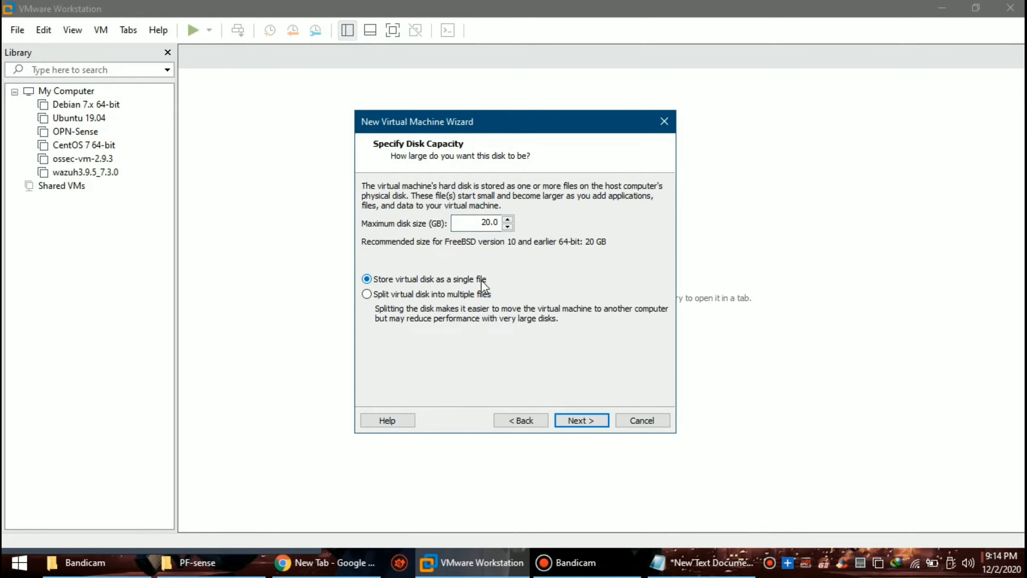
{"action": "left_click", "coordinate": [573, 415]}
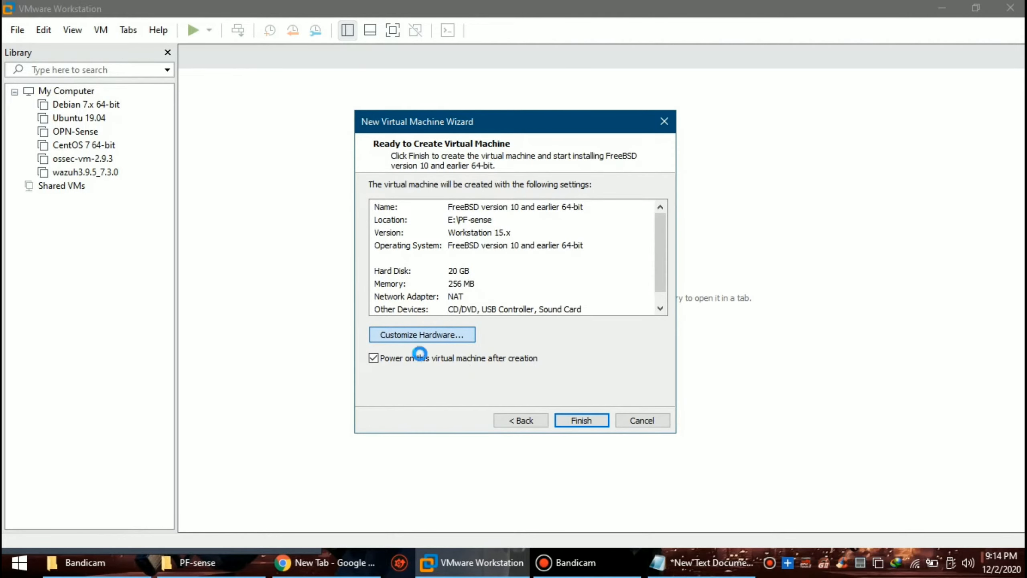
{"action": "left_click", "coordinate": [417, 338]}
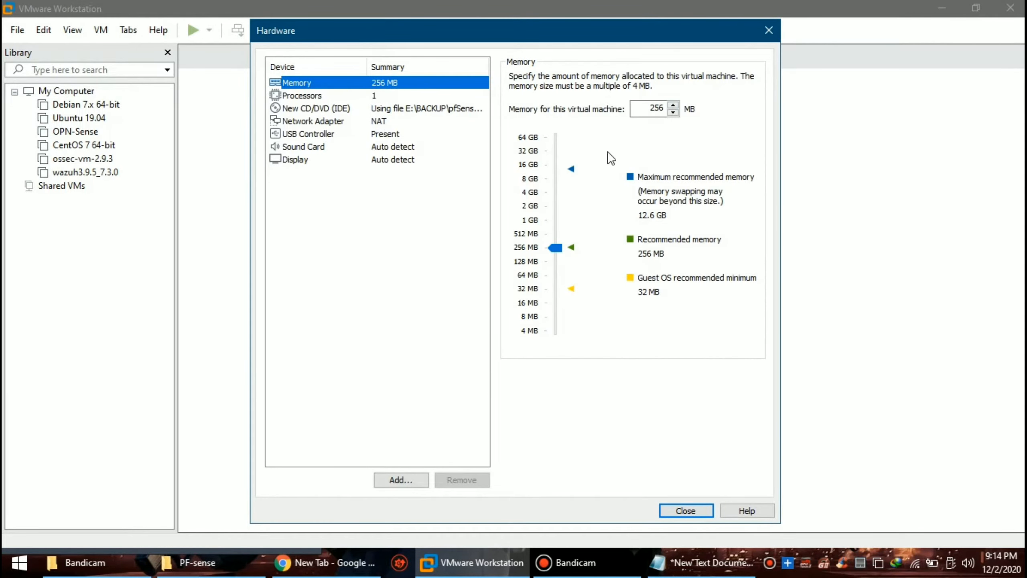
{"action": "left_click_drag", "start_coordinate": [548, 246], "coordinate": [560, 230]}
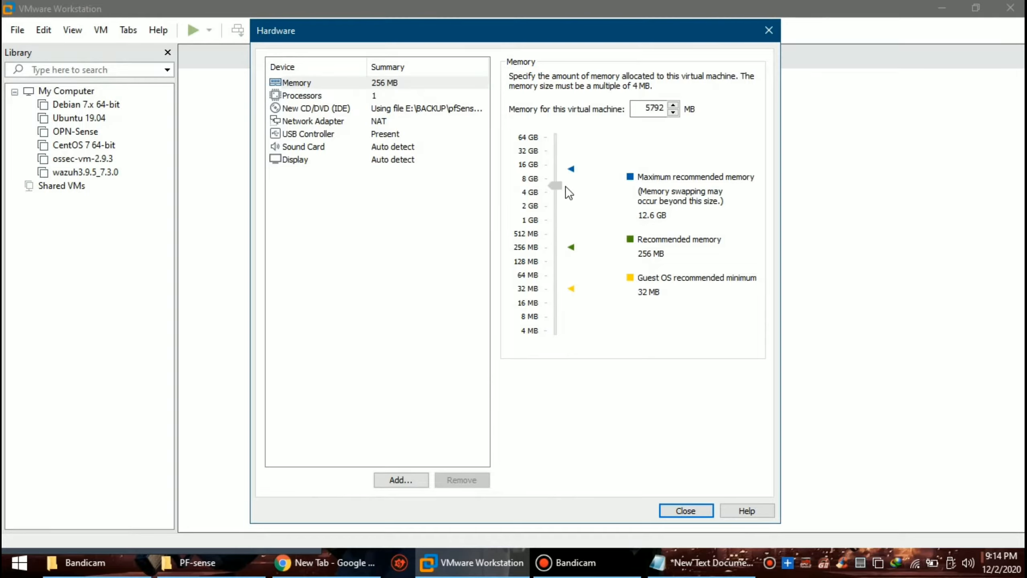
{"action": "left_click_drag", "start_coordinate": [566, 187], "coordinate": [575, 195]}
{"action": "left_click_drag", "start_coordinate": [566, 28], "coordinate": [482, 22]}
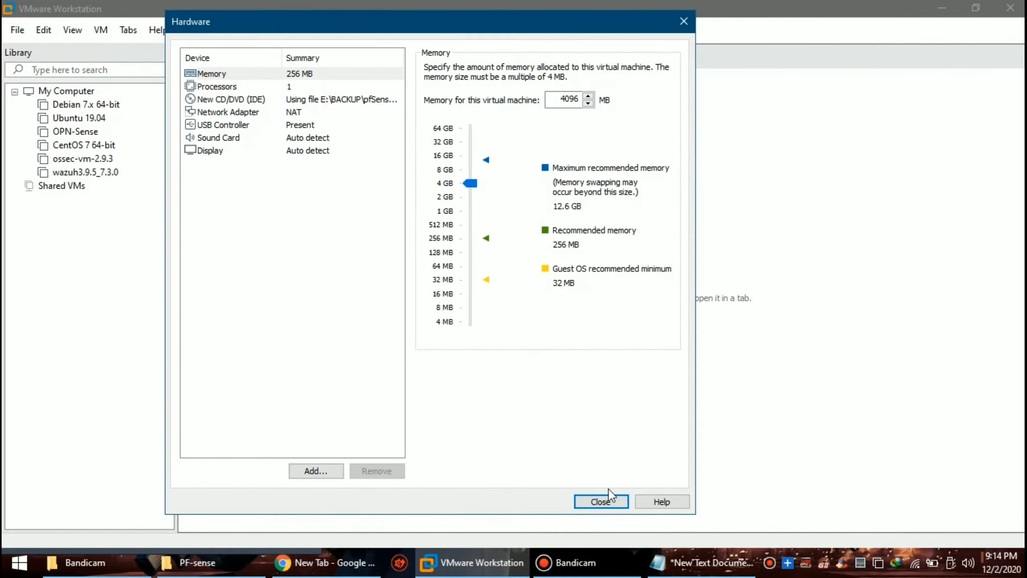
{"action": "left_click", "coordinate": [606, 502]}
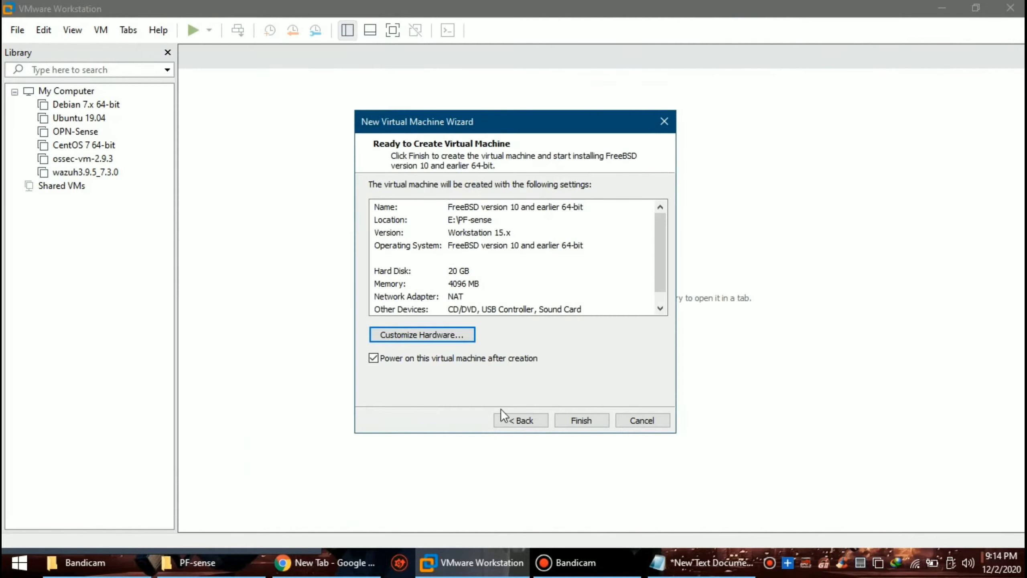
Step: Finish creating the VM, dismiss the hint bar, and give keyboard input to the VM
{"action": "left_click", "coordinate": [585, 421]}
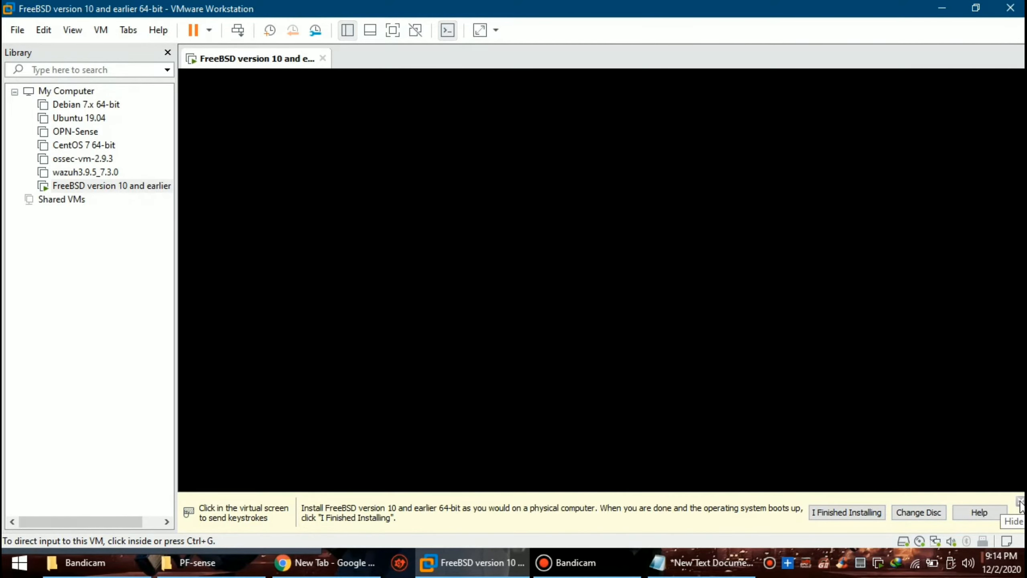
{"action": "left_click", "coordinate": [865, 514]}
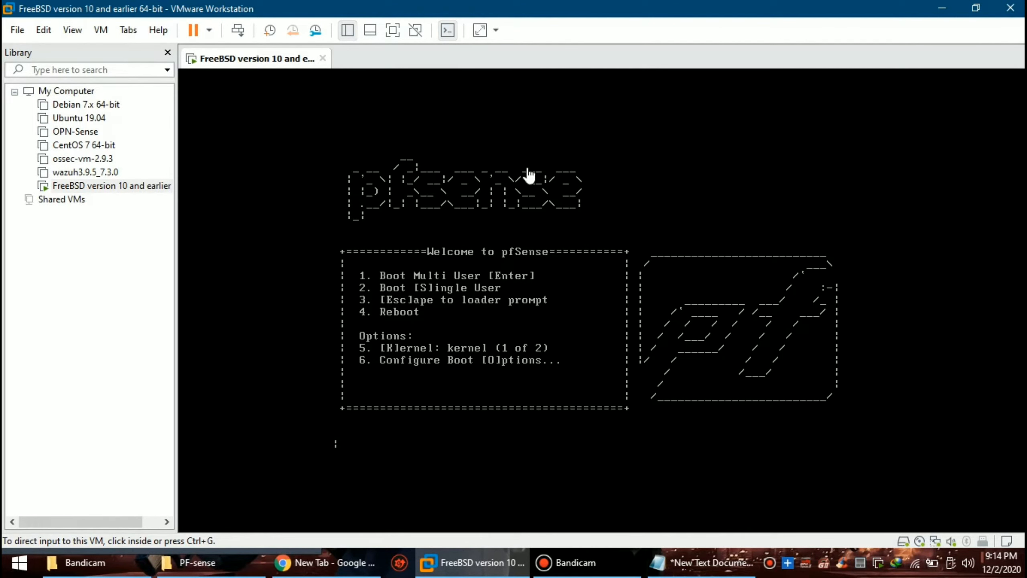
{"action": "left_click", "coordinate": [463, 148]}
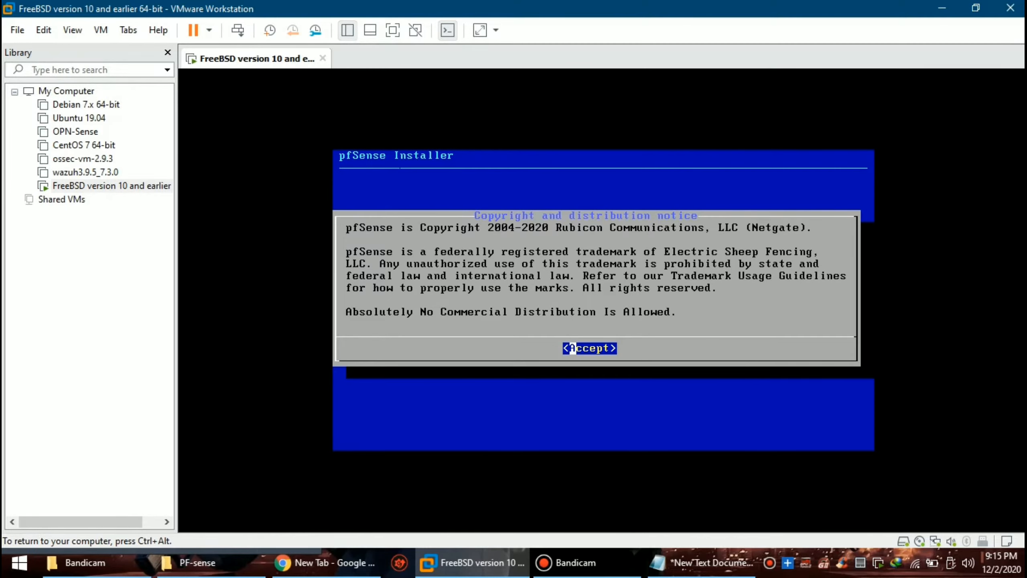
Step: Accept the copyright notice, choose Install, keep the default keymap and pick Auto (UFS) partitioning
{"action": "key", "text": "Return"}
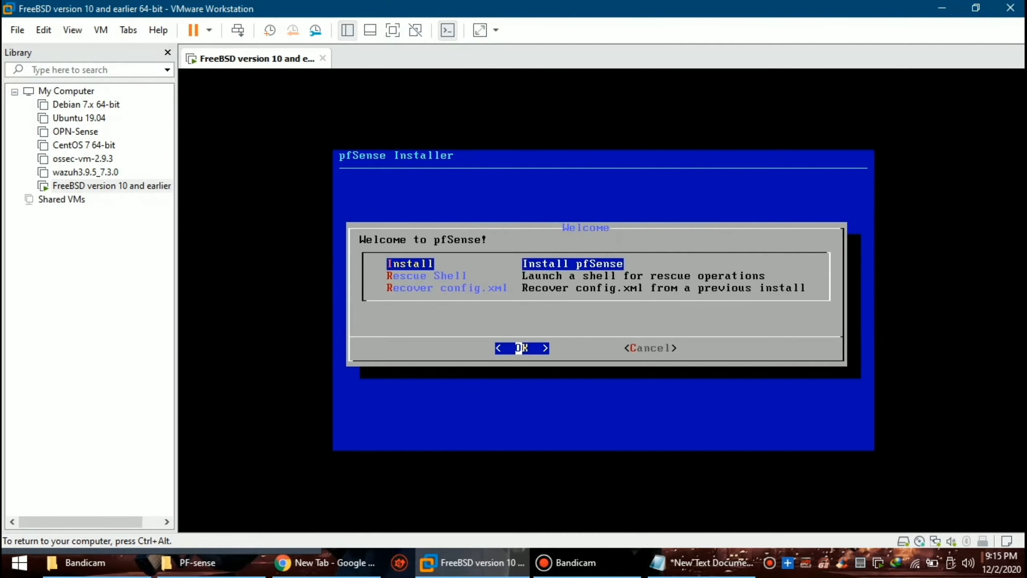
{"action": "key", "text": "Return"}
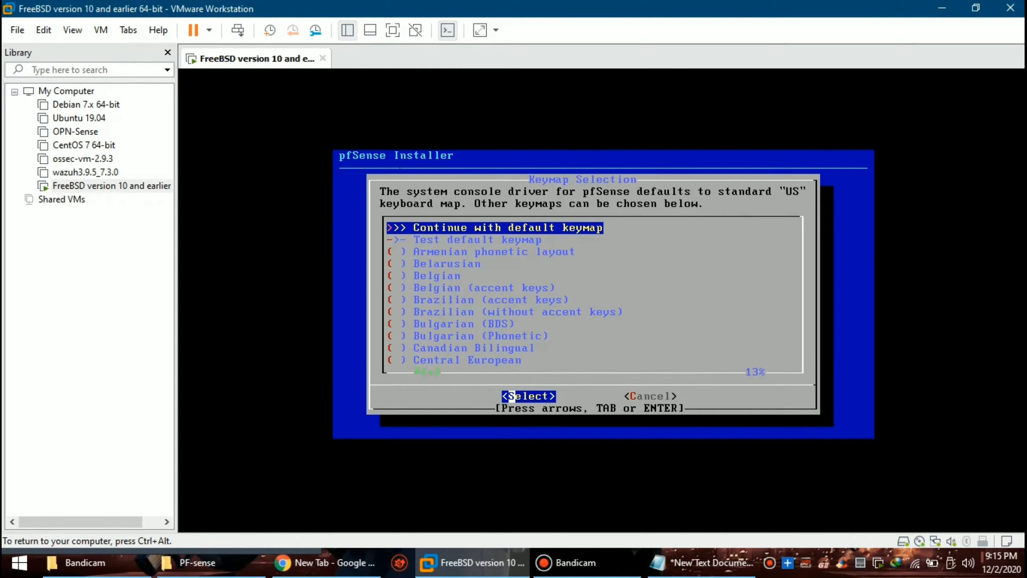
{"action": "key", "text": "Return"}
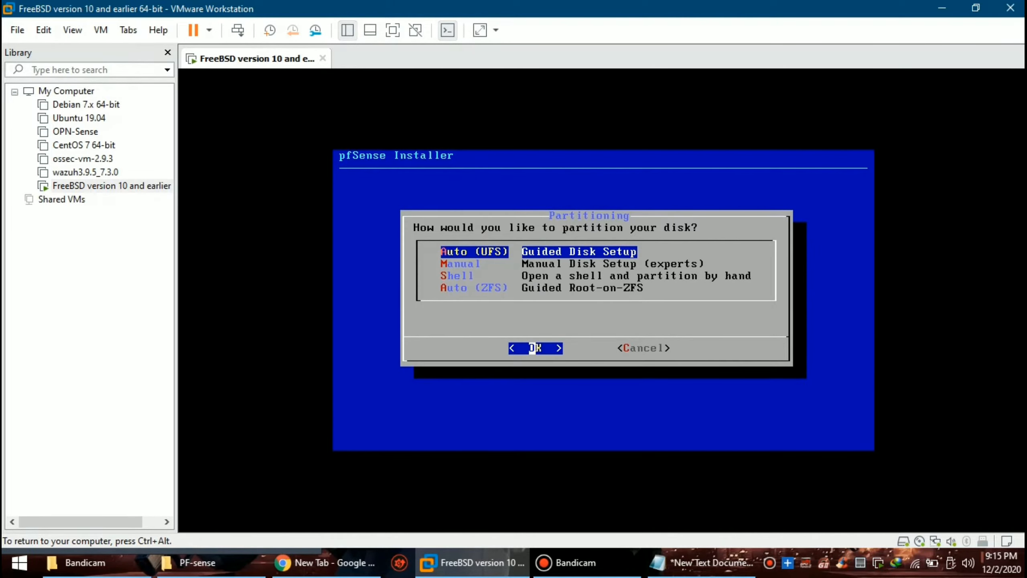
{"action": "key", "text": "Return"}
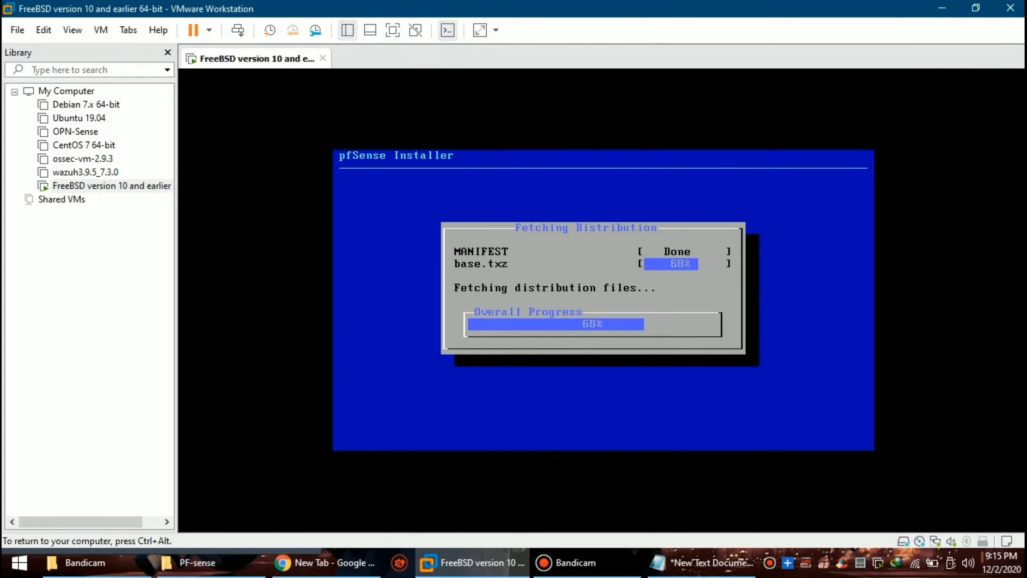
{"action": "key", "text": "ctrl+alt"}
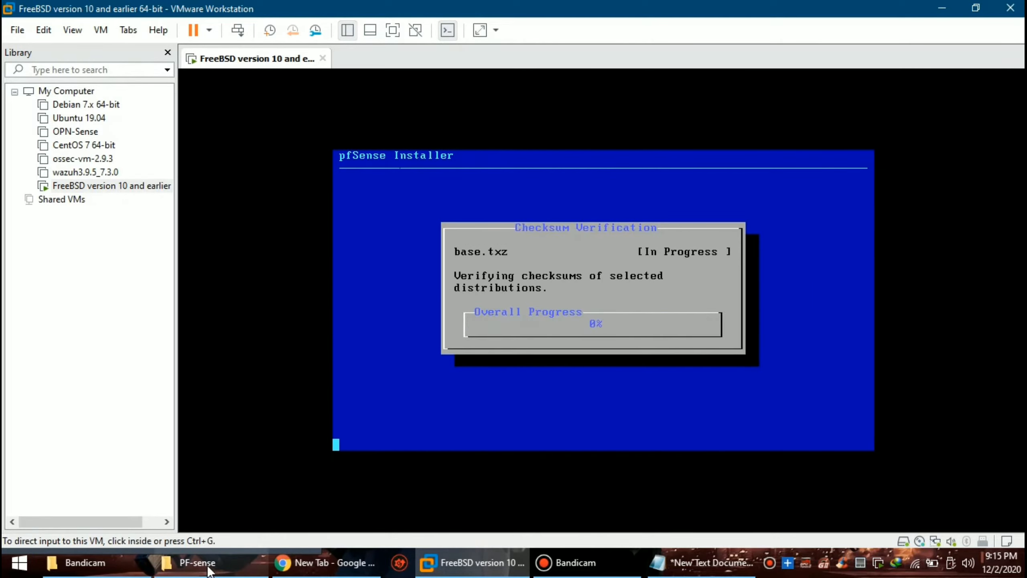
{"action": "left_click", "coordinate": [437, 281]}
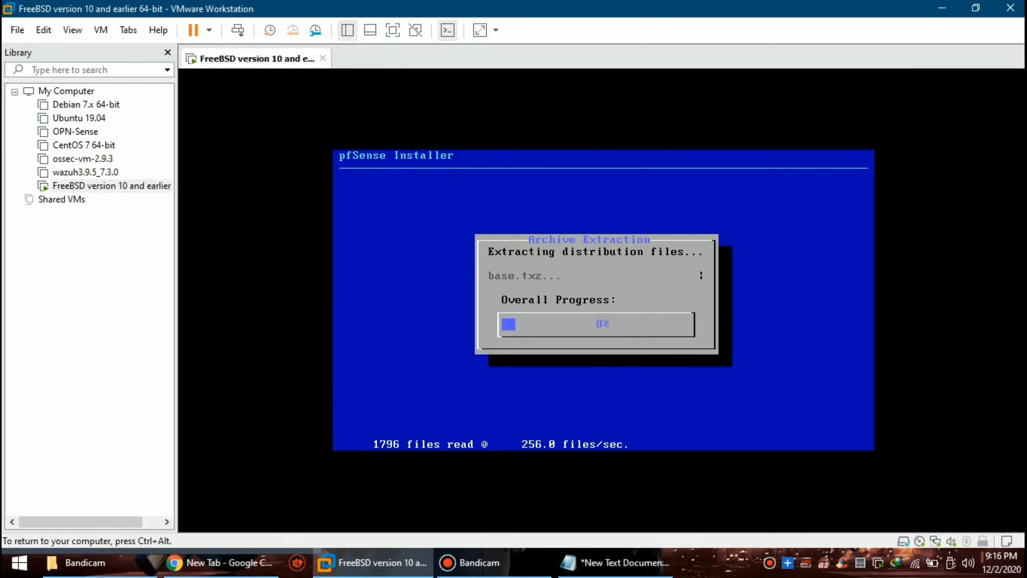
{"action": "key", "text": "ctrl+alt"}
Step: Add the note line '- SETELAH SELESAI DOWNLOAD, KITA MASUKAN KE VM WARENYA SEPERTI INI' and minimize Notepad
{"action": "key", "text": "alt+Tab"}
{"action": "type", "text": "- "}
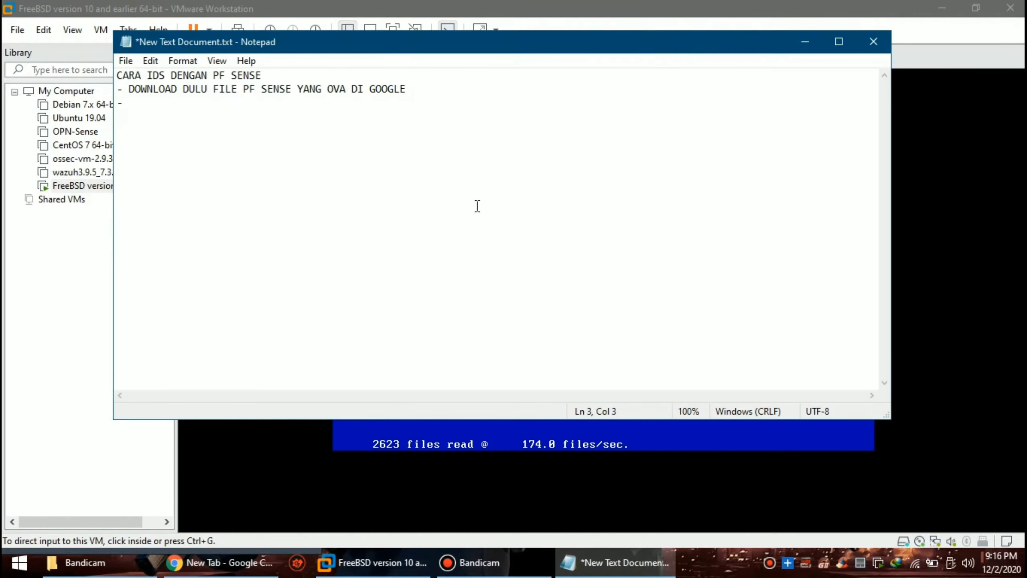
{"action": "type", "text": "SETELAH SELESAI DOWNLOAD"}
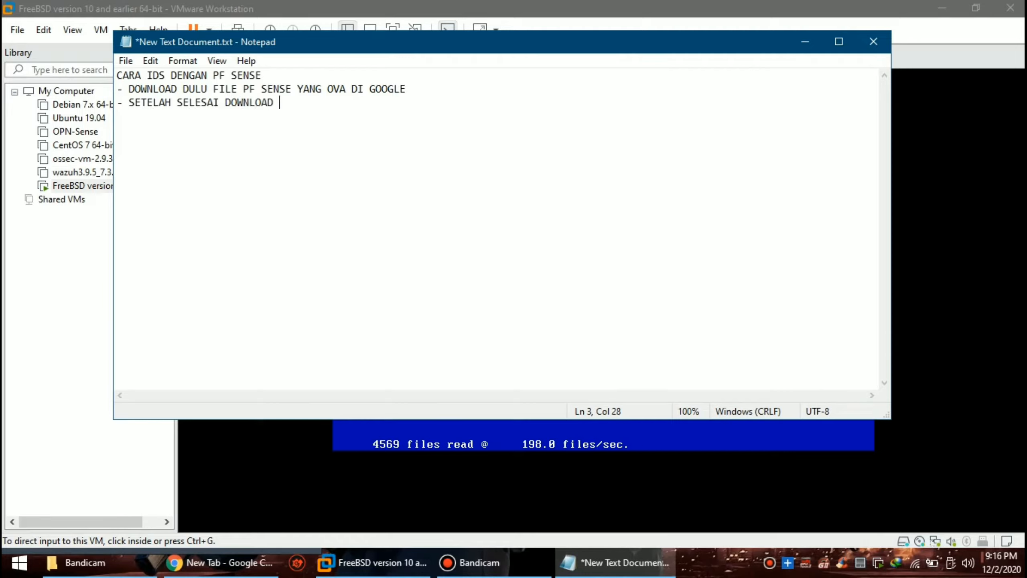
{"action": "type", "text": ","}
{"action": "type", "text": " KITA MAS"}
{"action": "type", "text": "UKAN"}
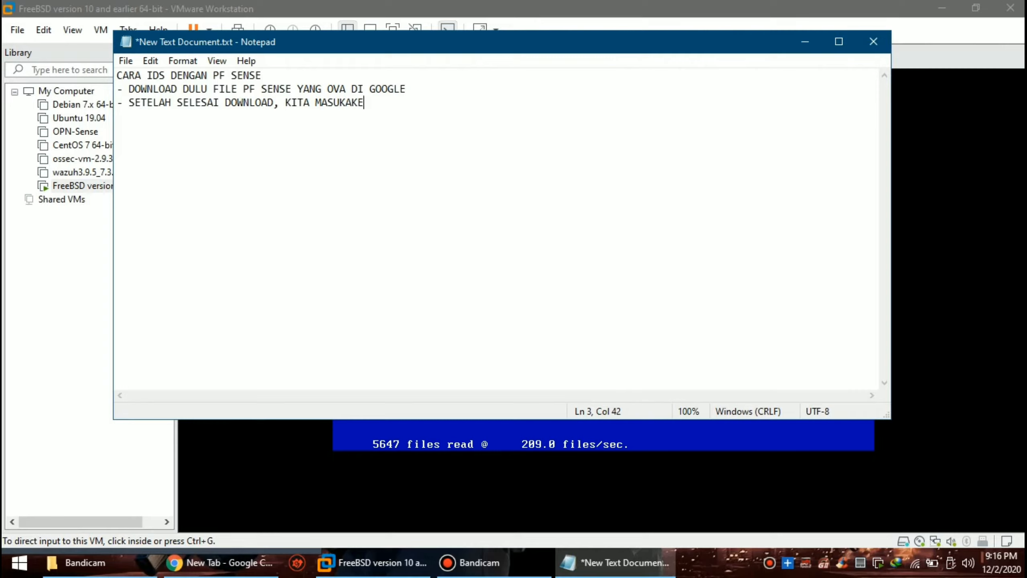
{"action": "key", "text": "BackSpace"}
{"action": "type", "text": "N KE VM W"}
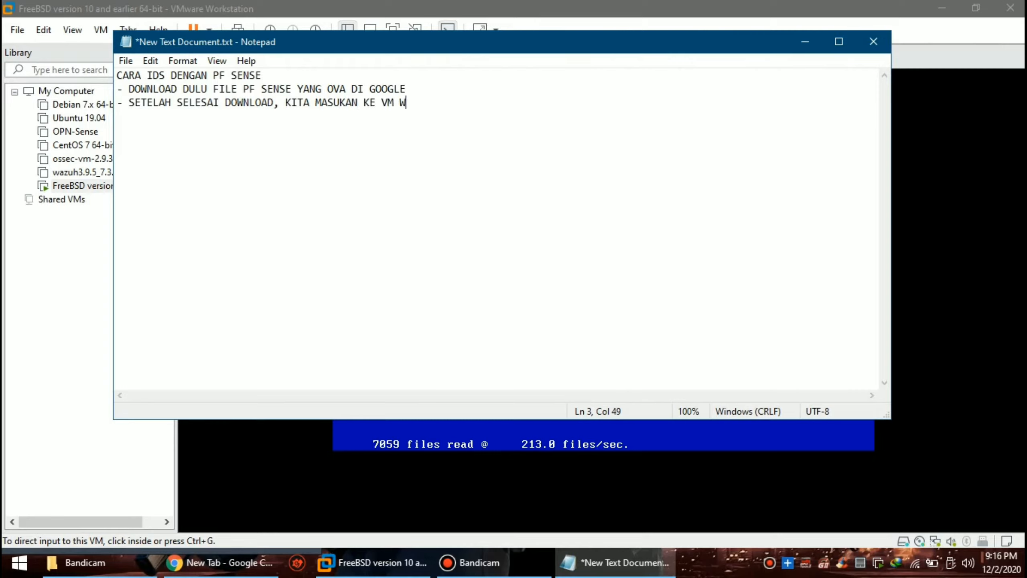
{"action": "type", "text": "ARENYA"}
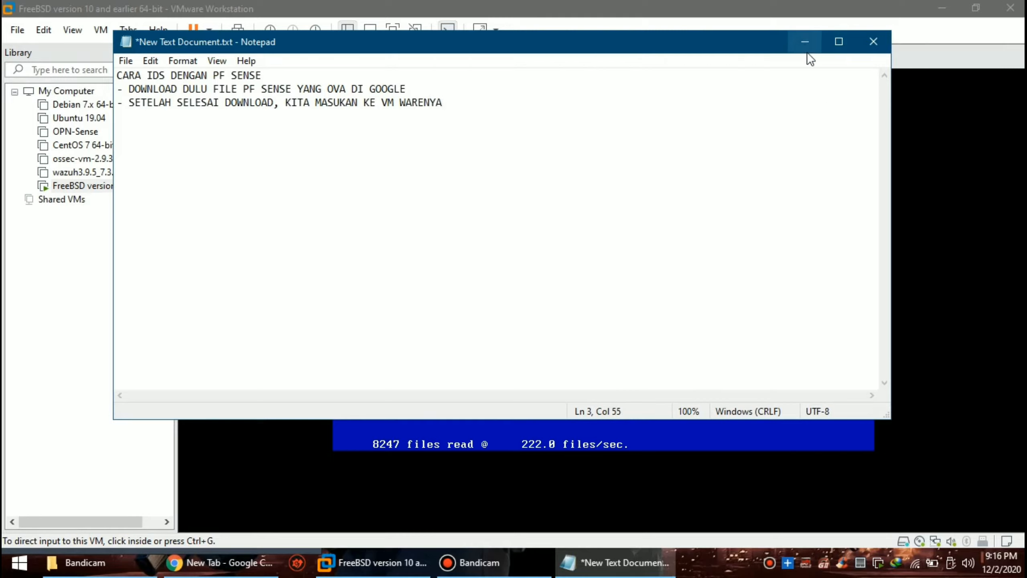
{"action": "type", "text": " KAYA"}
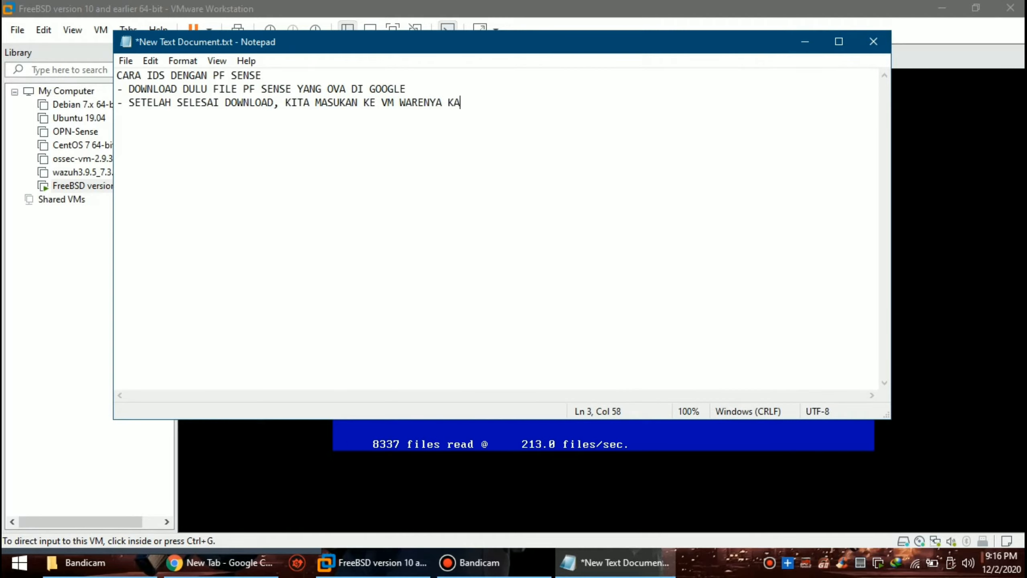
{"action": "key", "text": "BackSpace"}
{"action": "key", "text": "BackSpace"}
{"action": "key", "text": "BackSpace"}
{"action": "key", "text": "BackSpace"}
{"action": "type", "text": "SEPERTI INI"}
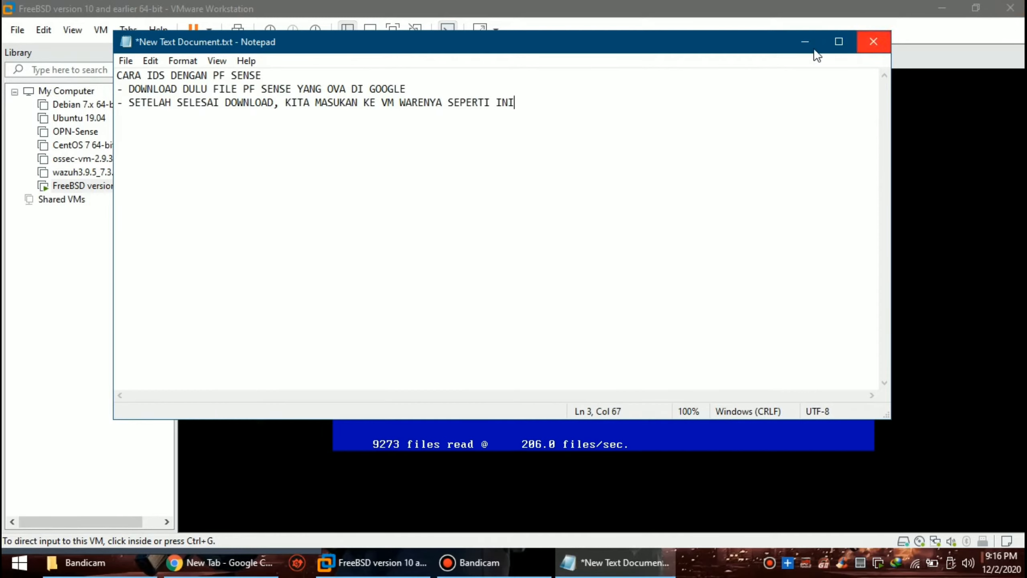
{"action": "left_click", "coordinate": [805, 42]}
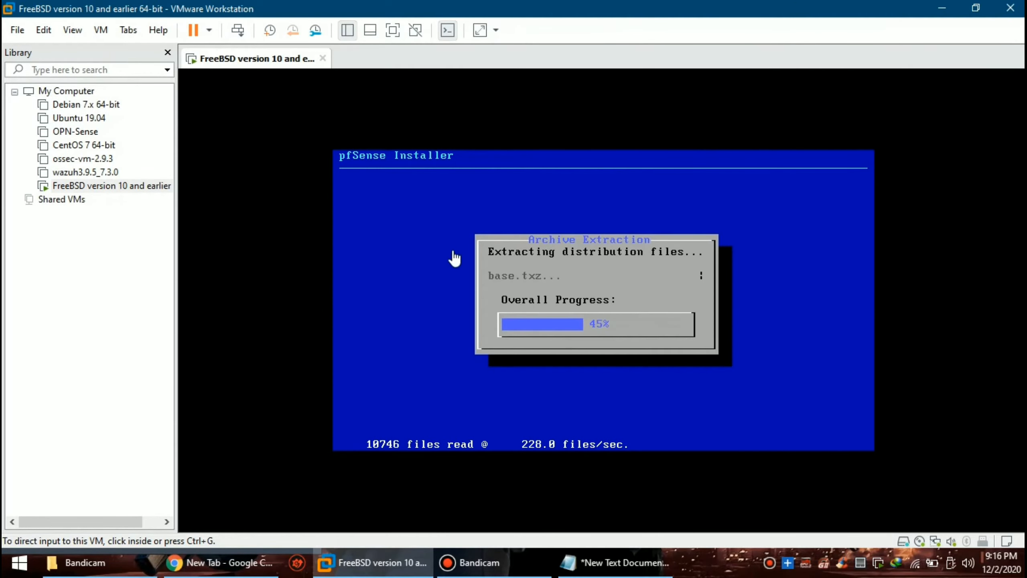
Step: Enter and confirm the name PF-Sense
{"action": "left_click", "coordinate": [461, 180]}
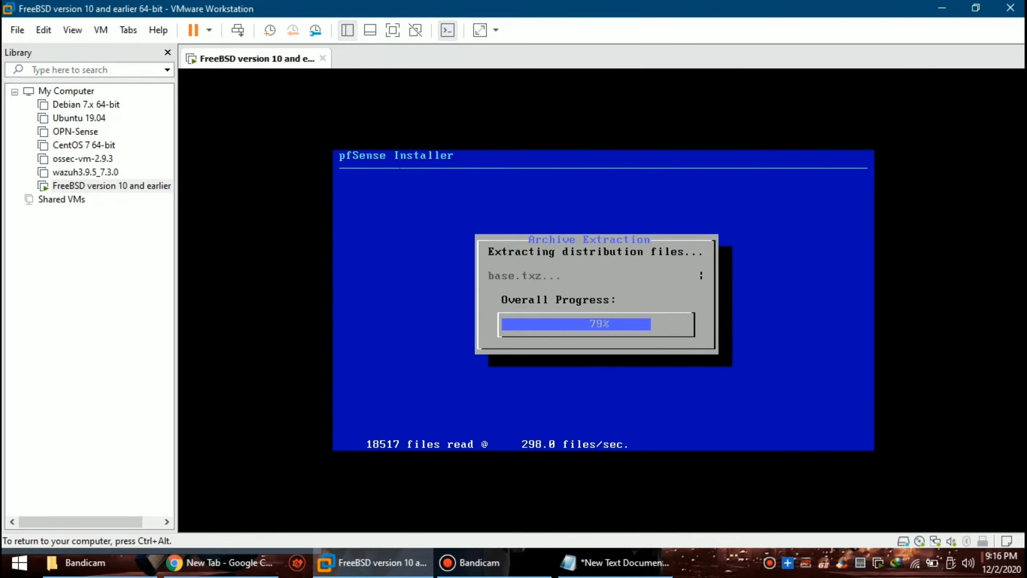
{"action": "key", "text": "ctrl+alt"}
{"action": "type", "text": "PF-"}
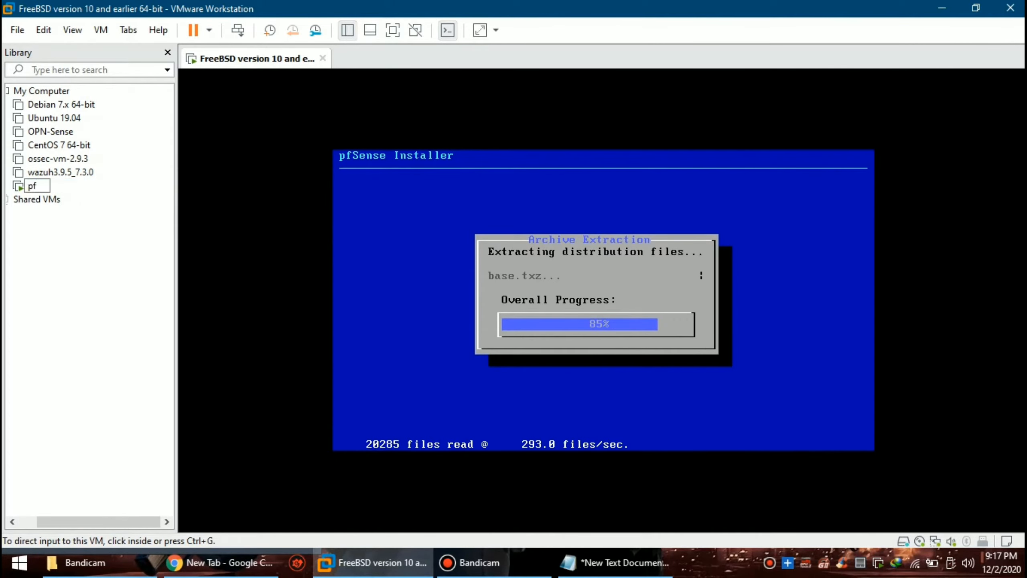
{"action": "type", "text": "Sense"}
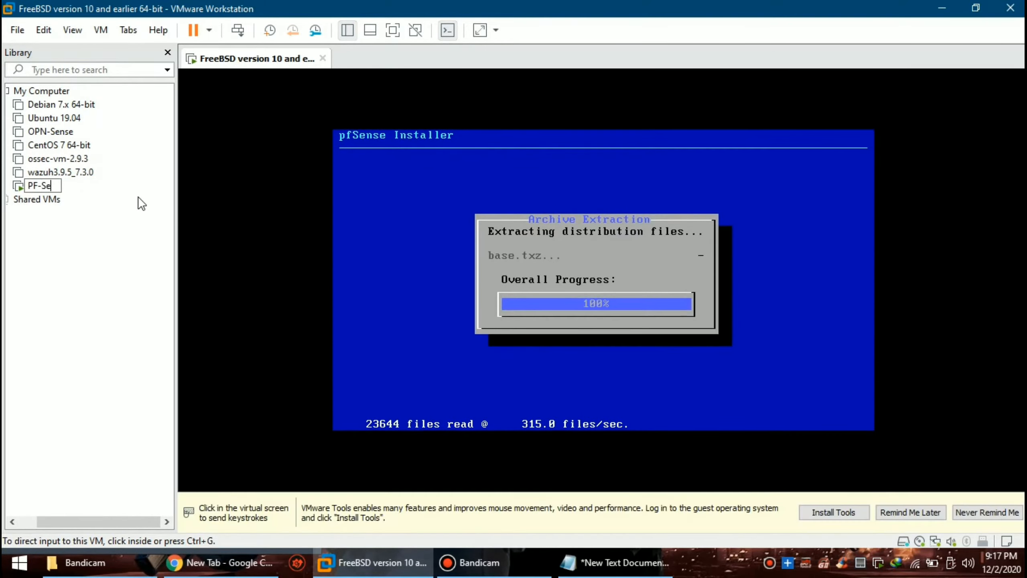
{"action": "key", "text": "Return"}
Step: Decline the post-install shell and reboot into the installed pfSense system
{"action": "left_click", "coordinate": [498, 354]}
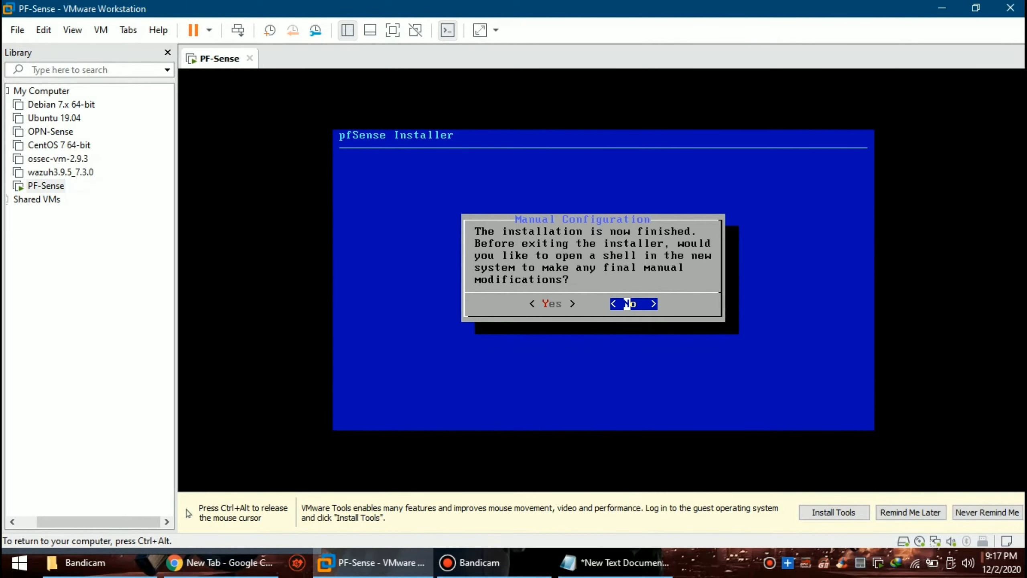
{"action": "key", "text": "Return"}
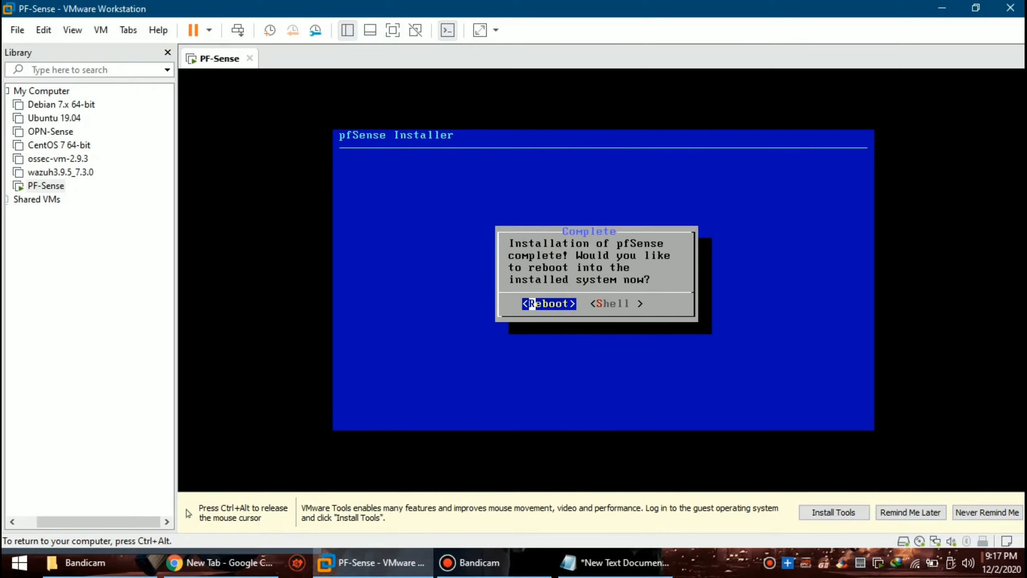
{"action": "key", "text": "Return"}
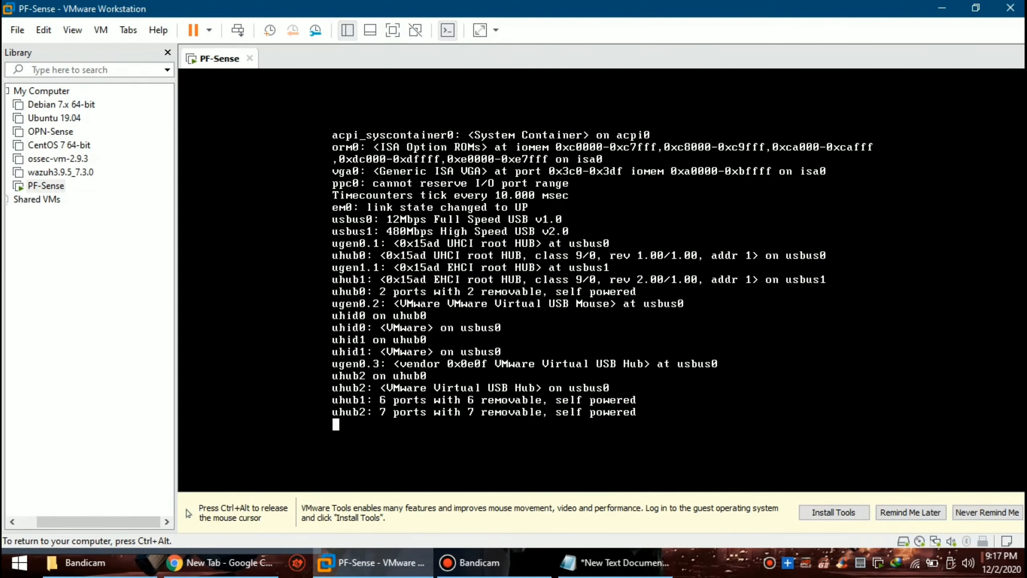
Step: Answer n to the VLAN prompt and submit the WAN interface prompt empty
{"action": "key", "text": "ctrl+alt"}
{"action": "left_click", "coordinate": [550, 424]}
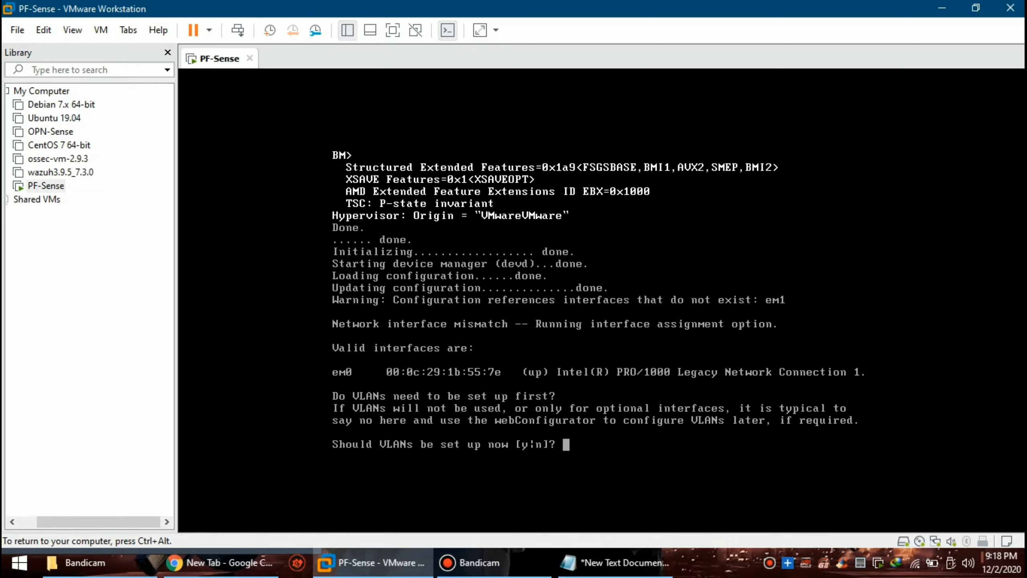
{"action": "type", "text": "n"}
{"action": "key", "text": "Return"}
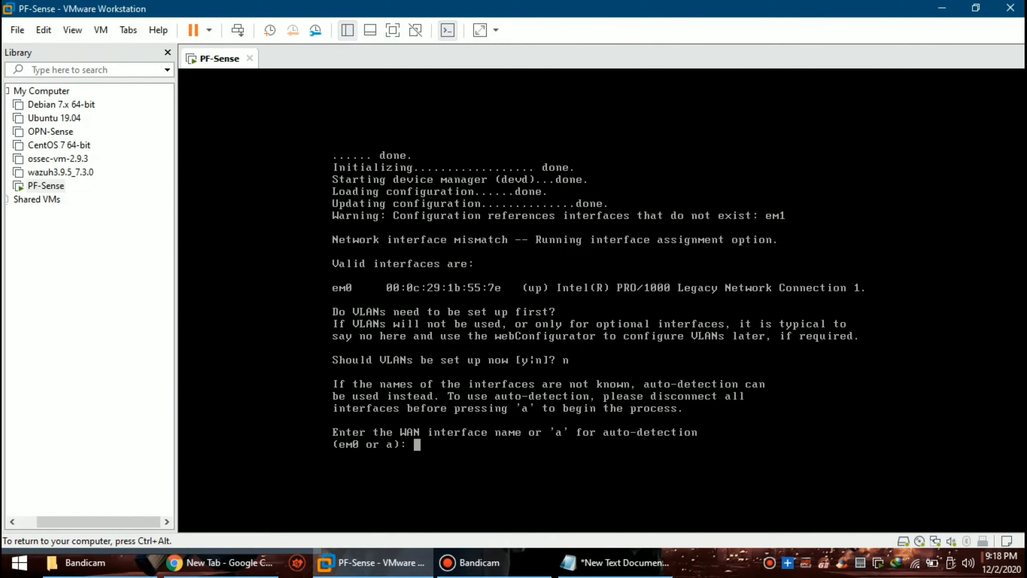
{"action": "key", "text": "Return"}
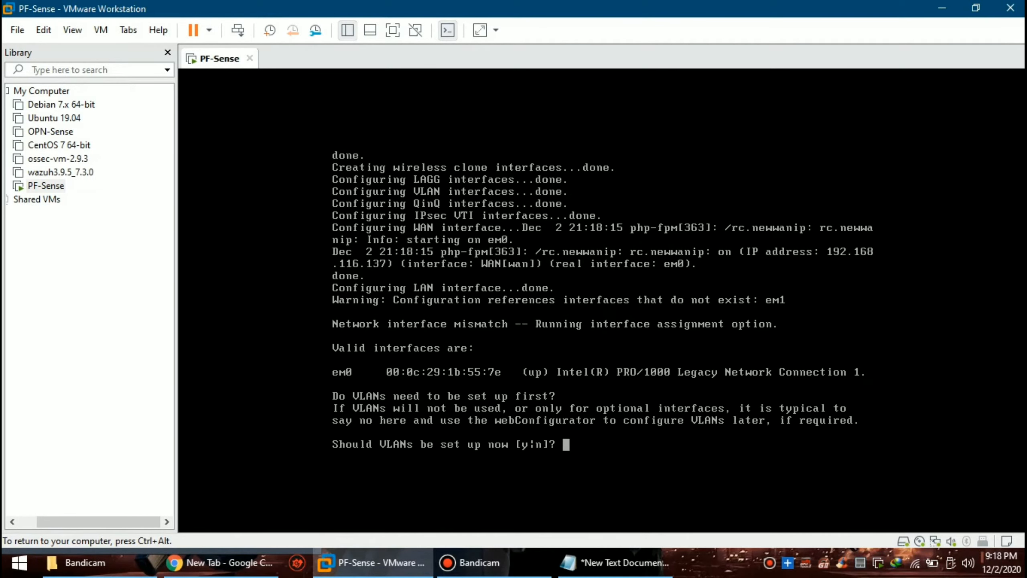
Step: Answer the prompts again: no VLANs, em0 as WAN, no LAN, then confirm with y
{"action": "type", "text": "n"}
{"action": "key", "text": "Return"}
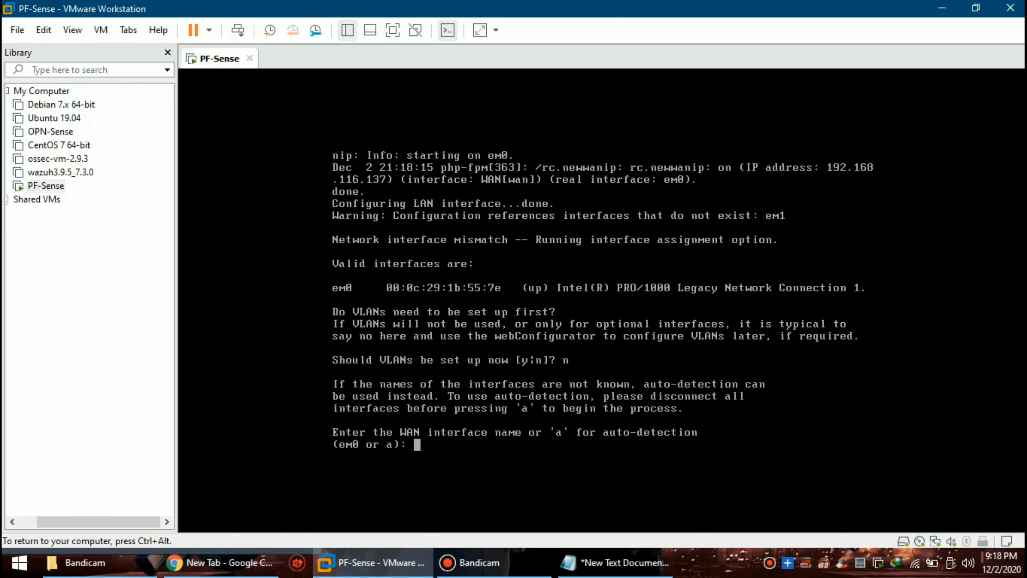
{"action": "type", "text": "em0"}
{"action": "key", "text": "Return"}
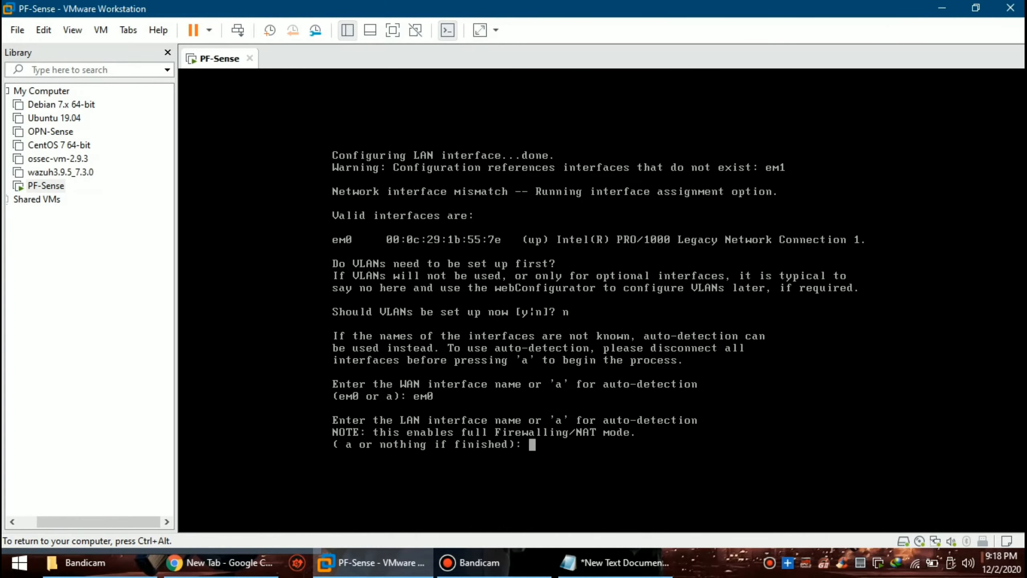
{"action": "key", "text": "Return"}
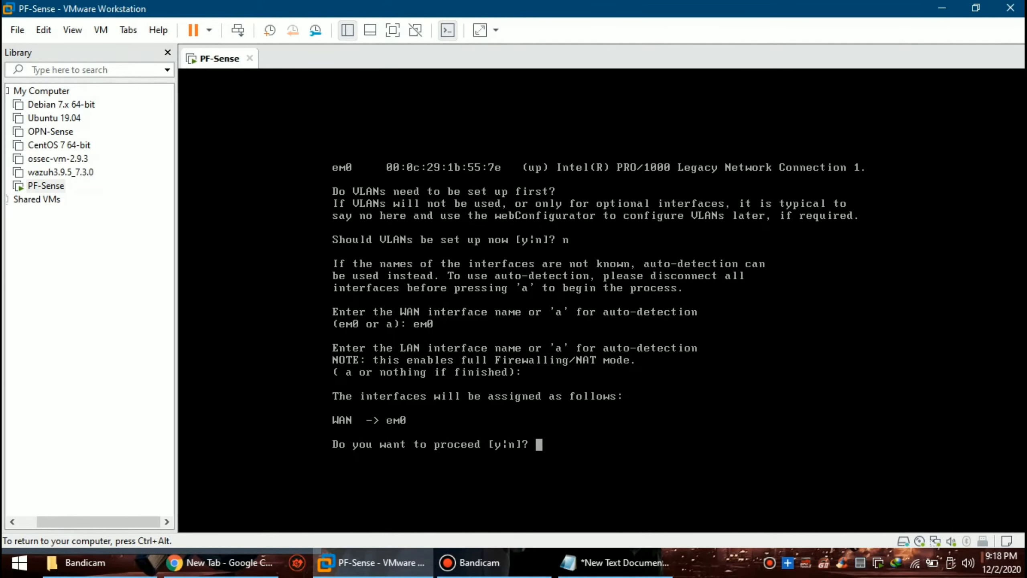
{"action": "type", "text": "y"}
{"action": "key", "text": "Return"}
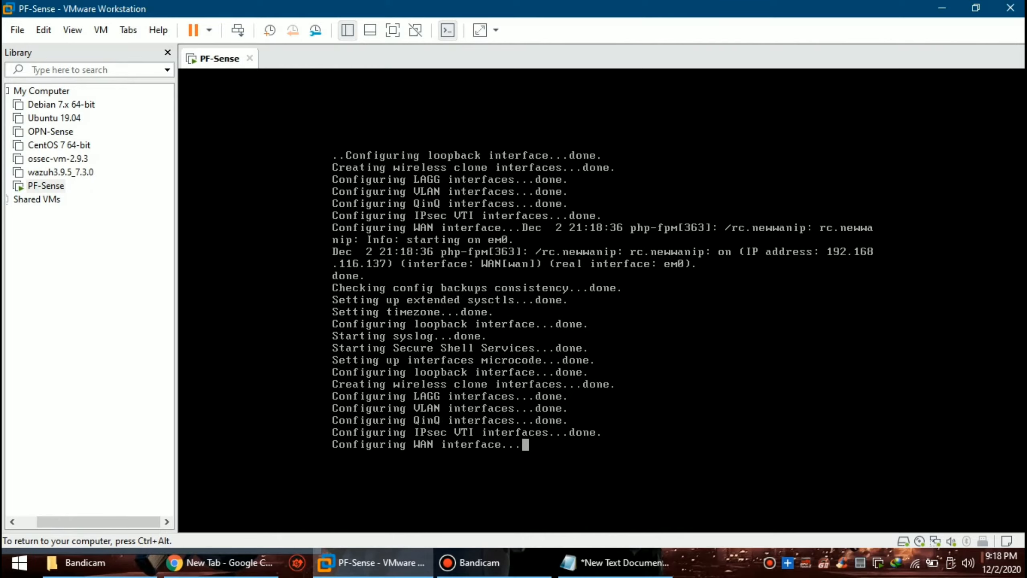
Step: Briefly bring up Chrome, minimize it, and return input to the pfSense console
{"action": "key", "text": "ctrl+alt"}
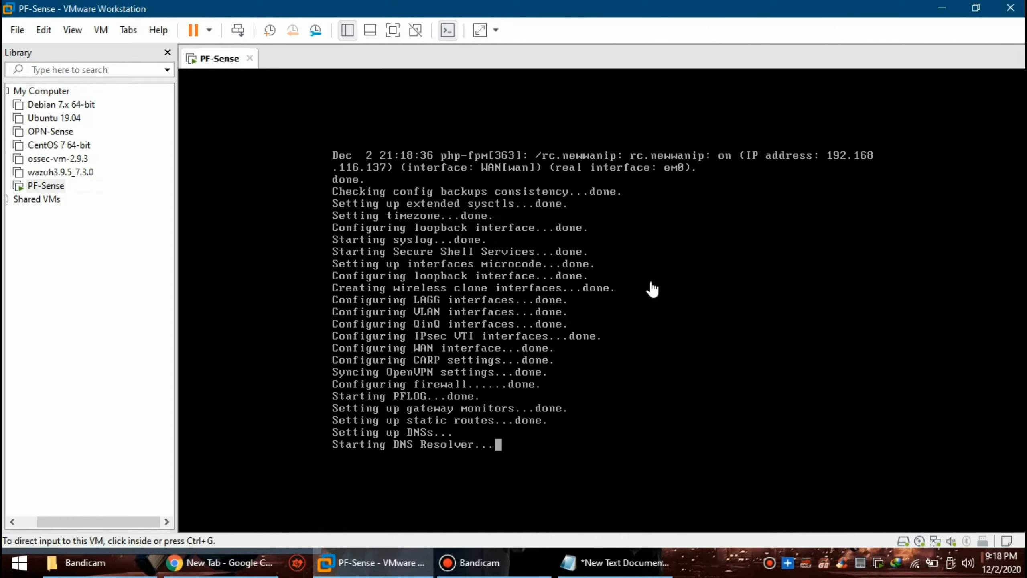
{"action": "left_click", "coordinate": [222, 562]}
{"action": "left_click", "coordinate": [225, 563]}
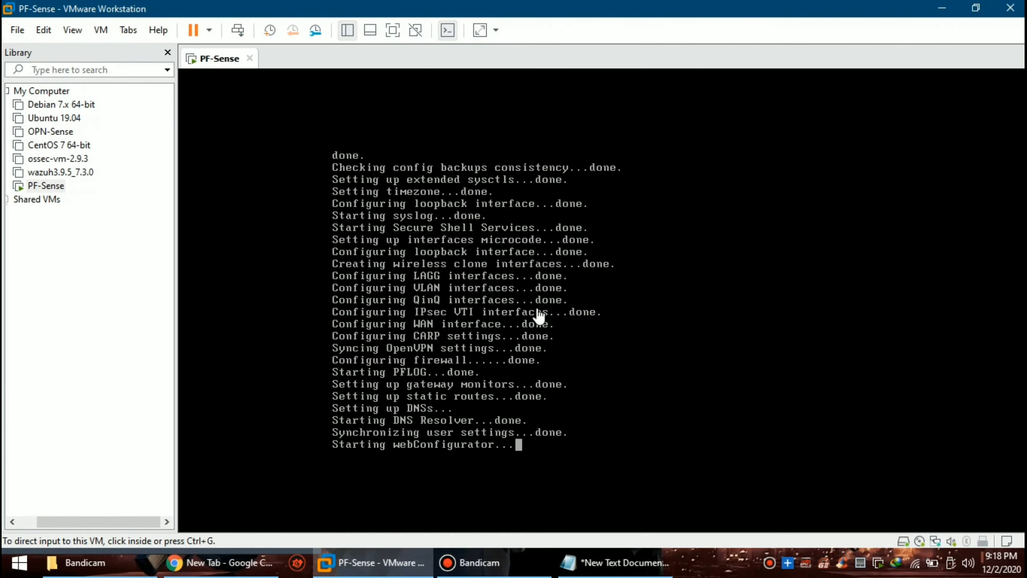
{"action": "left_click", "coordinate": [533, 310]}
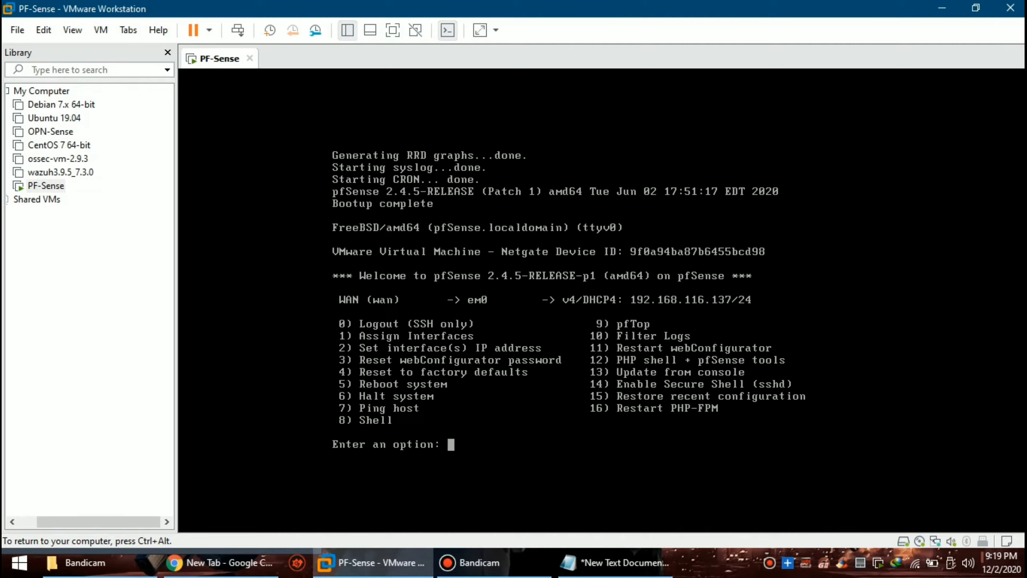
Step: Choose console option 1 to reassign interfaces and decline setting up VLANs
{"action": "type", "text": "2"}
{"action": "key", "text": "BackSpace"}
{"action": "type", "text": "1"}
{"action": "key", "text": "Return"}
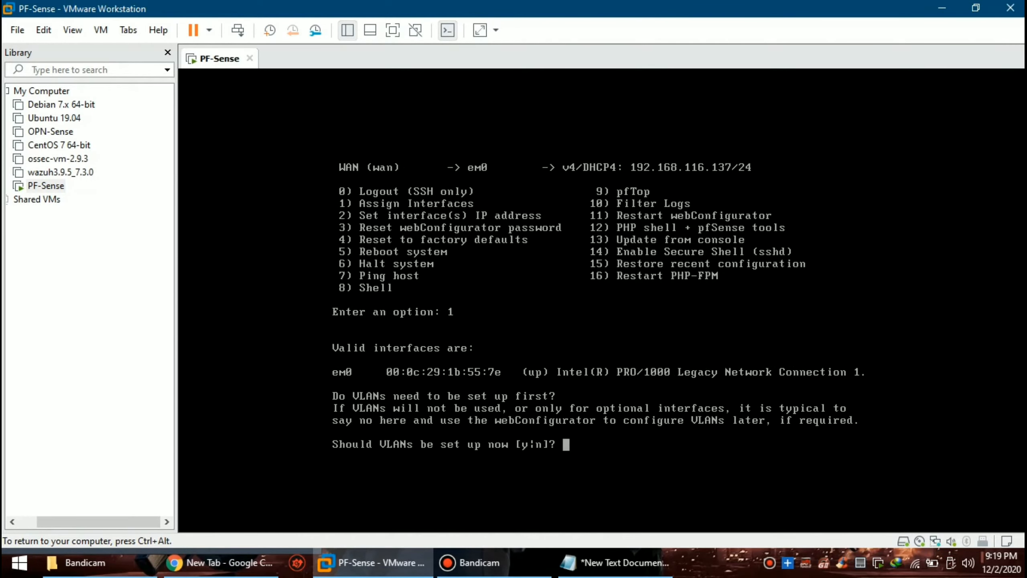
{"action": "type", "text": "n"}
{"action": "key", "text": "Return"}
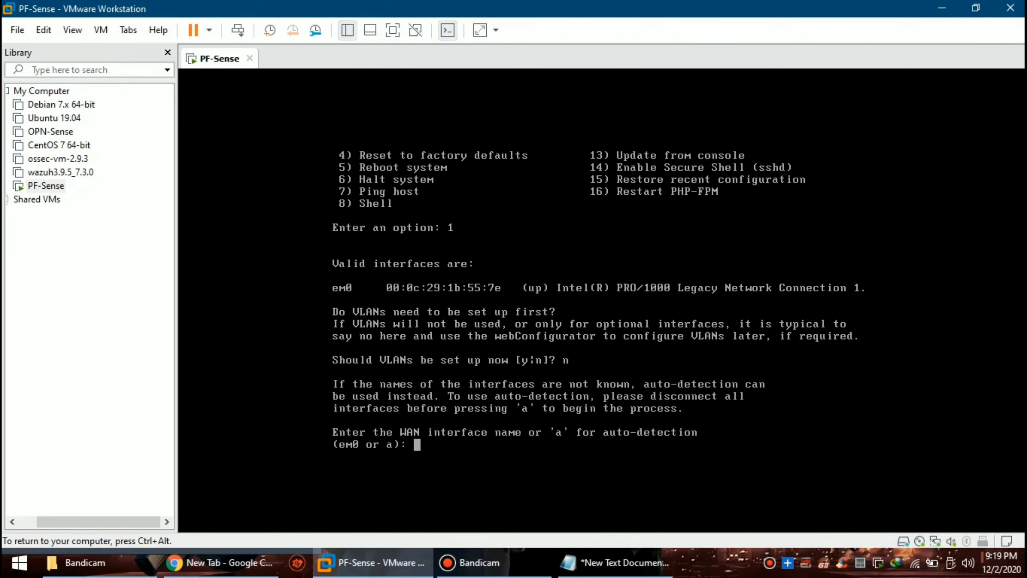
Step: Try WAN auto-detection, enter em0, decline proceeding, and bring Notepad to the front
{"action": "type", "text": "a"}
{"action": "key", "text": "Return"}
{"action": "key", "text": "Return"}
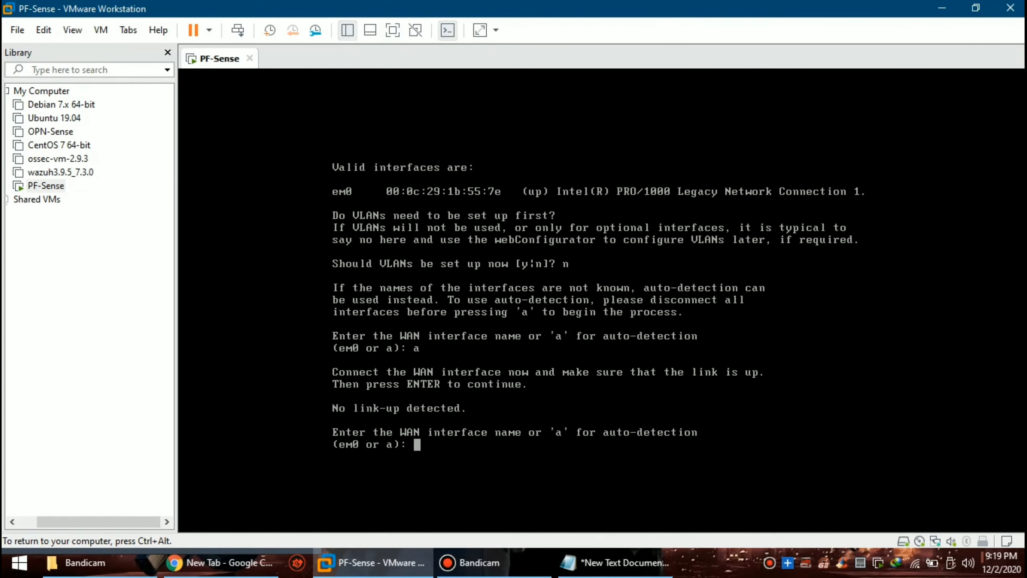
{"action": "type", "text": "em0"}
{"action": "key", "text": "Return"}
{"action": "key", "text": "Return"}
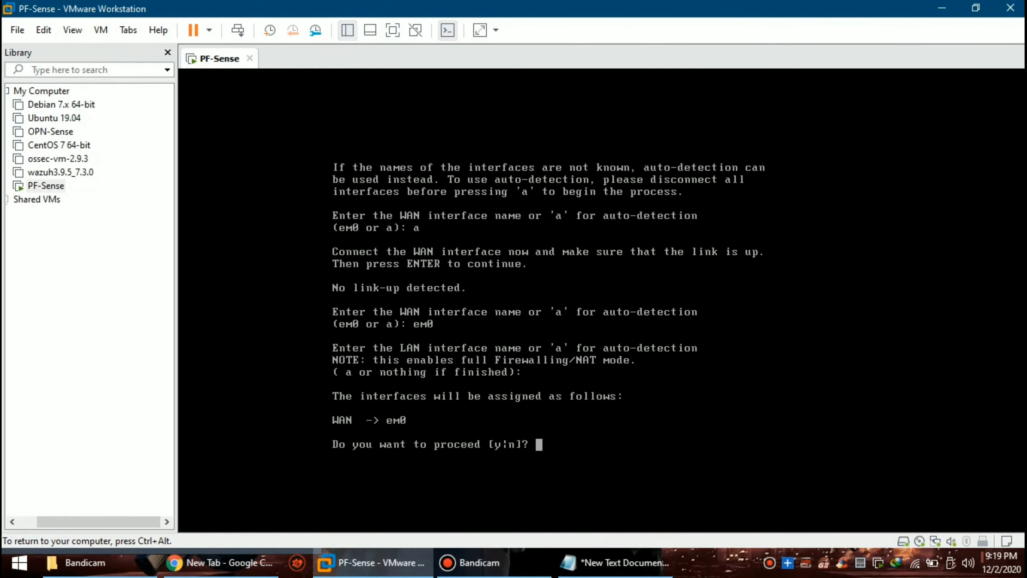
{"action": "type", "text": "n"}
{"action": "key", "text": "Return"}
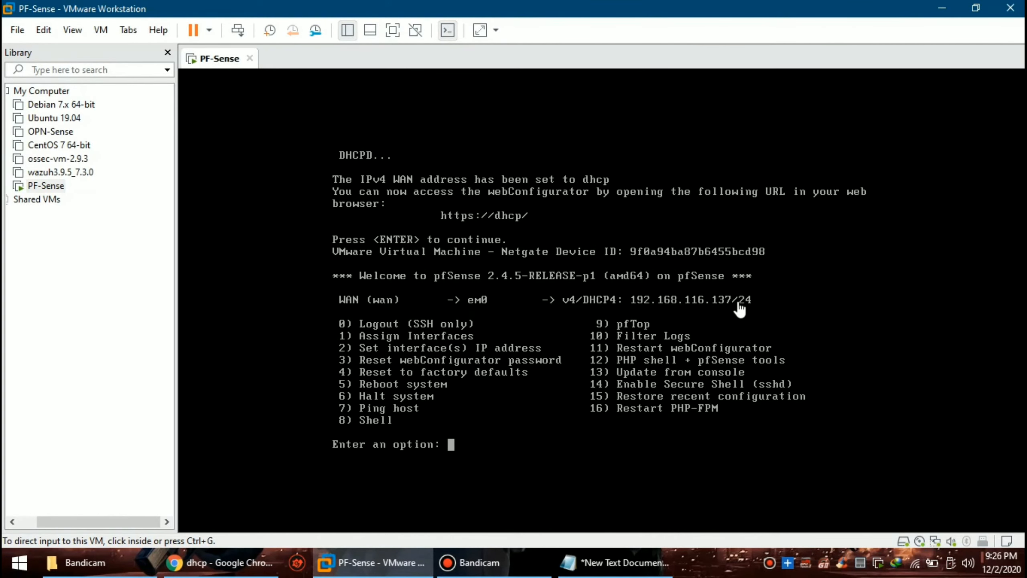
{"action": "left_click", "coordinate": [614, 562]}
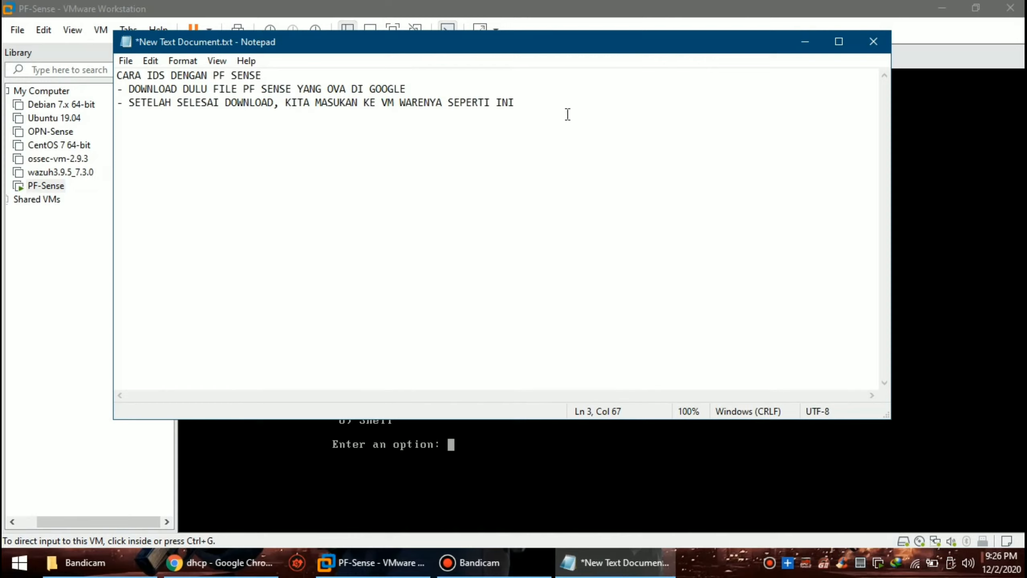
Step: Add the note line '- ITU TADI IP DHCP KITA, LALU MASUKAN KE CHROME' below line 3
{"action": "key", "text": "Return"}
{"action": "type", "text": "- ITU TADI IP DHCP KITA"}
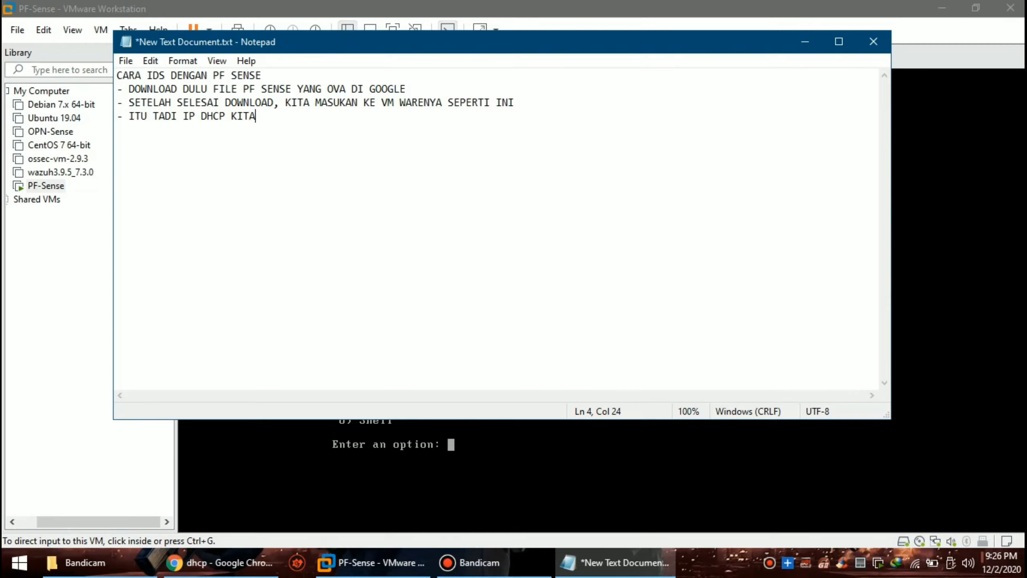
{"action": "type", "text": ", LALU MASUKAN "}
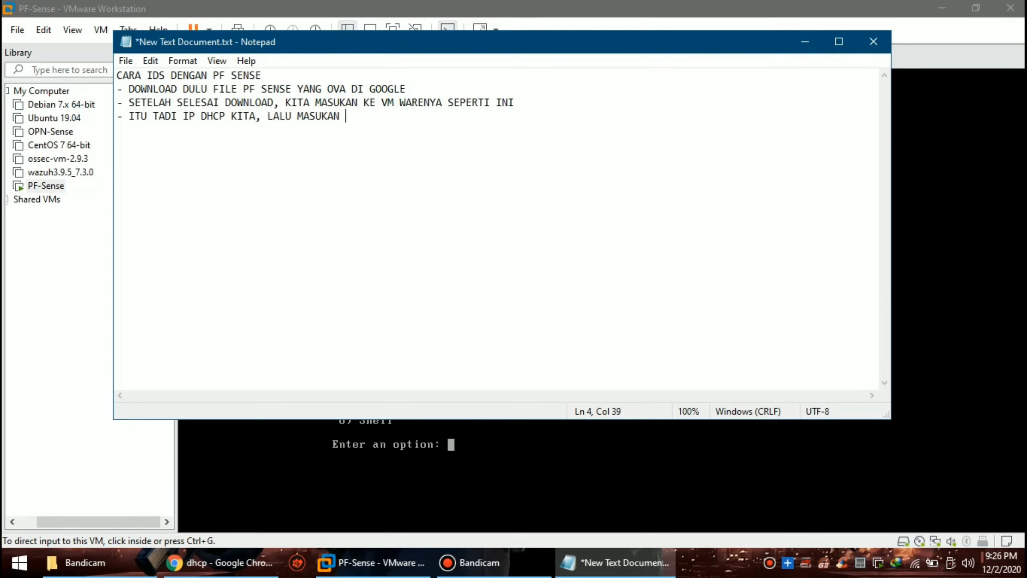
{"action": "type", "text": "KE CHROME"}
Step: Recheck the WAN address in the pfSense console, then enter 192.168.116.137 in Chrome's address bar
{"action": "left_click", "coordinate": [5, 339]}
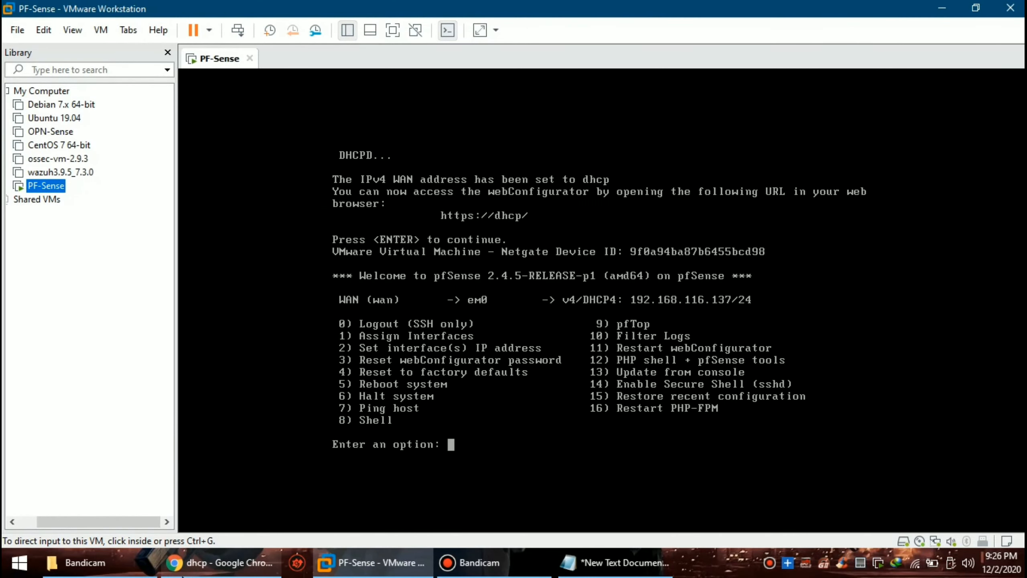
{"action": "left_click", "coordinate": [226, 562]}
{"action": "type", "text": "192.1"}
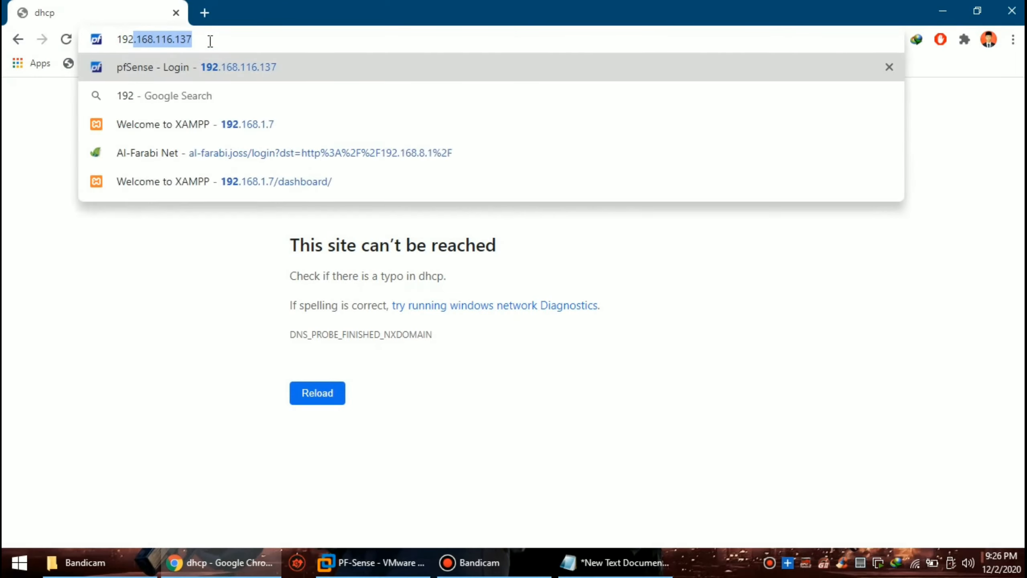
{"action": "type", "text": "68"}
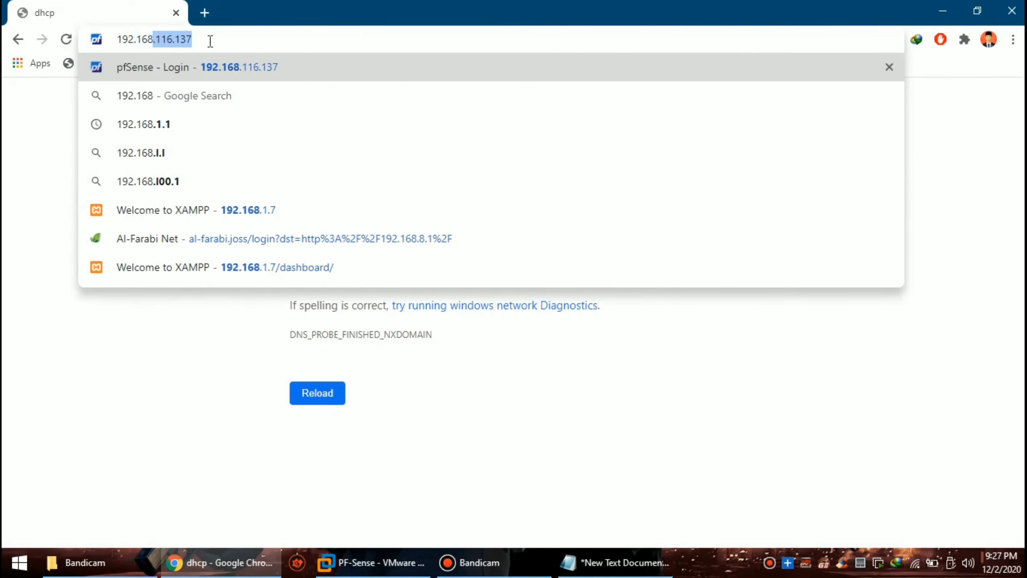
{"action": "type", "text": ".116.137"}
Step: Load the pfSense login page at 192.168.116.137 and attempt to sign in as ADMIN
{"action": "key", "text": "Return"}
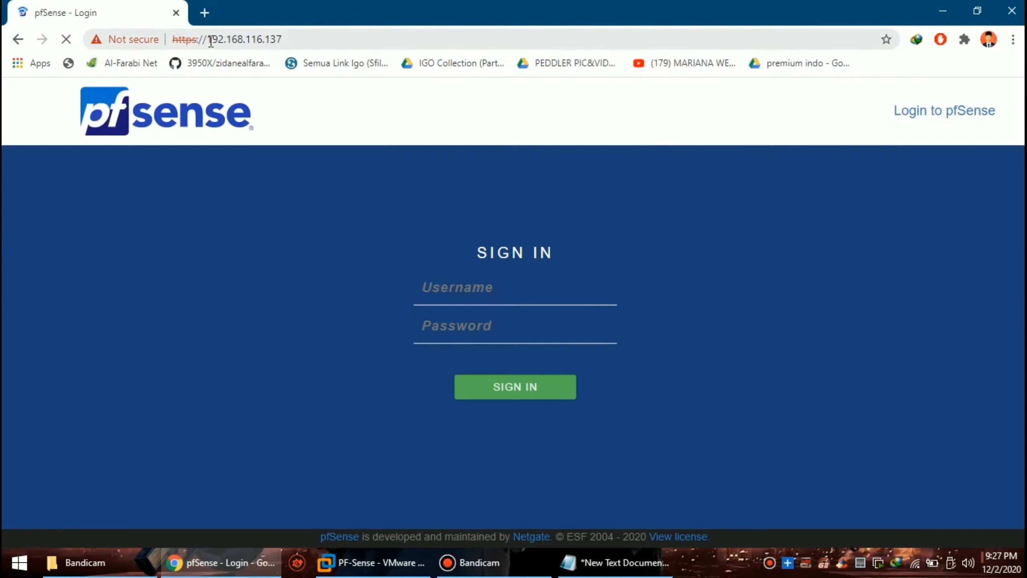
{"action": "left_click", "coordinate": [543, 292]}
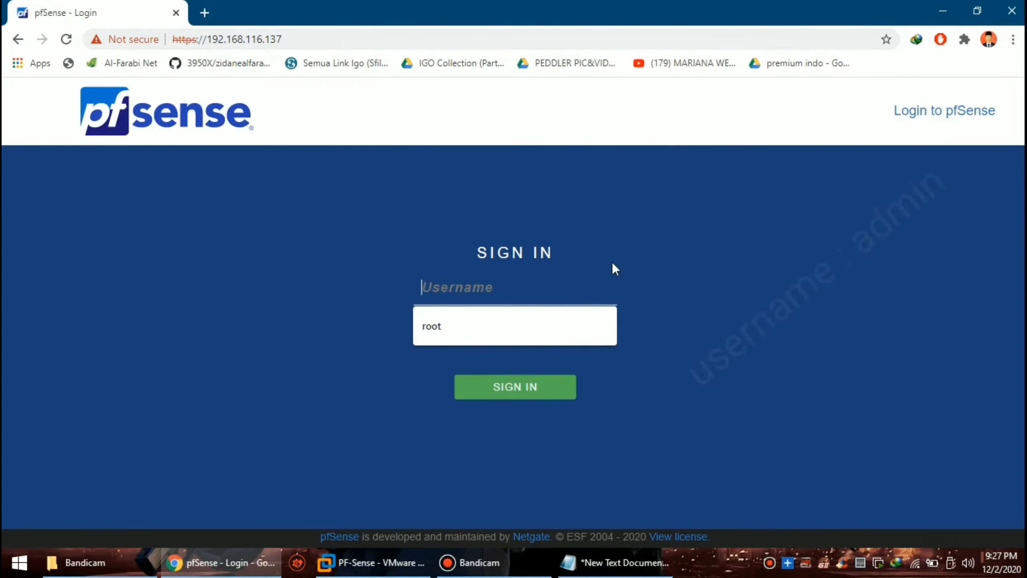
{"action": "type", "text": "ADMI"}
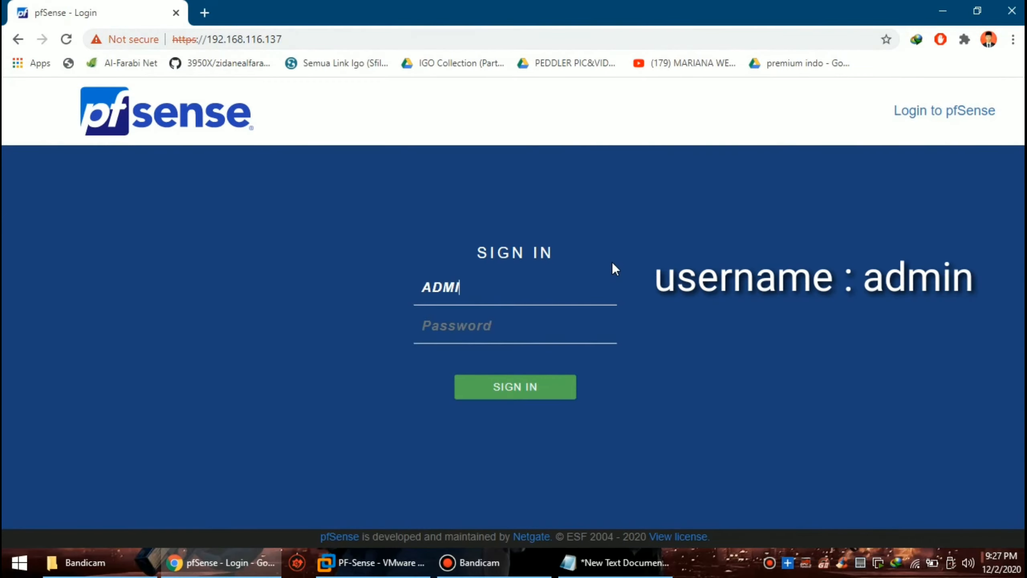
{"action": "type", "text": "N"}
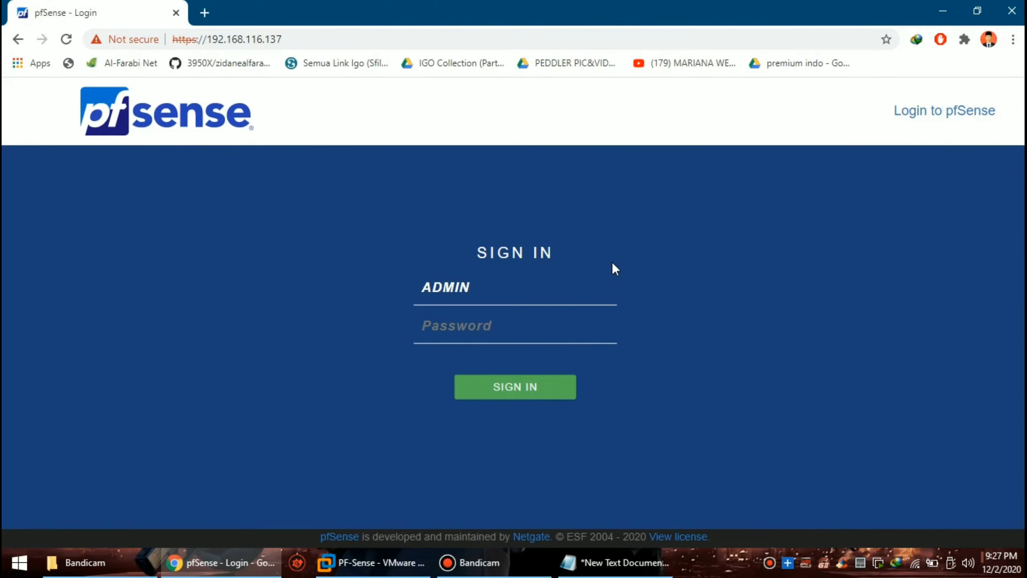
{"action": "key", "text": "Tab"}
{"action": "type", "text": "pf"}
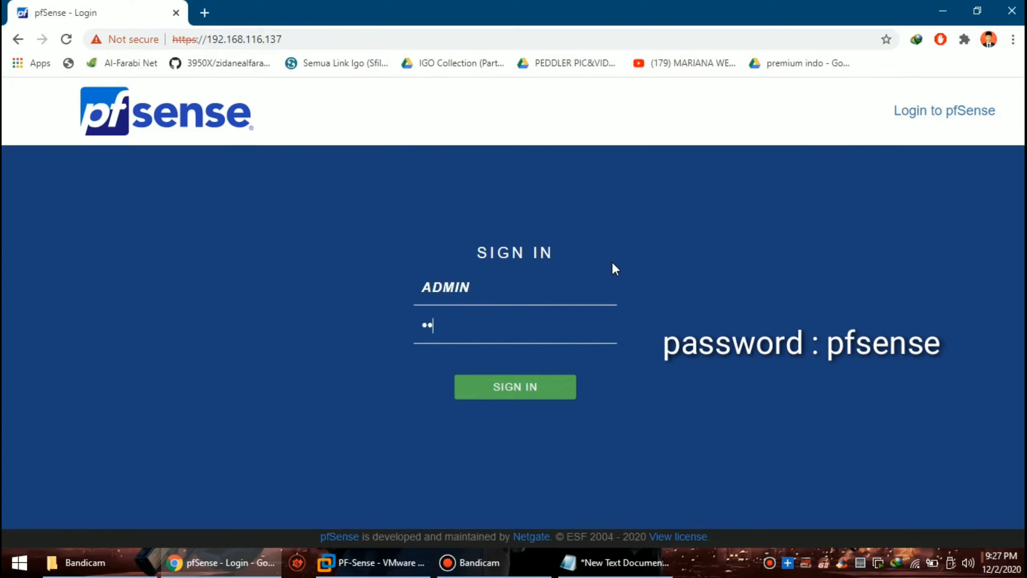
{"action": "type", "text": "sense"}
{"action": "key", "text": "BackSpace"}
{"action": "key", "text": "BackSpace"}
{"action": "key", "text": "BackSpace"}
{"action": "key", "text": "BackSpace"}
{"action": "key", "text": "BackSpace"}
{"action": "key", "text": "BackSpace"}
{"action": "type", "text": "pfsense"}
{"action": "key", "text": "Return"}
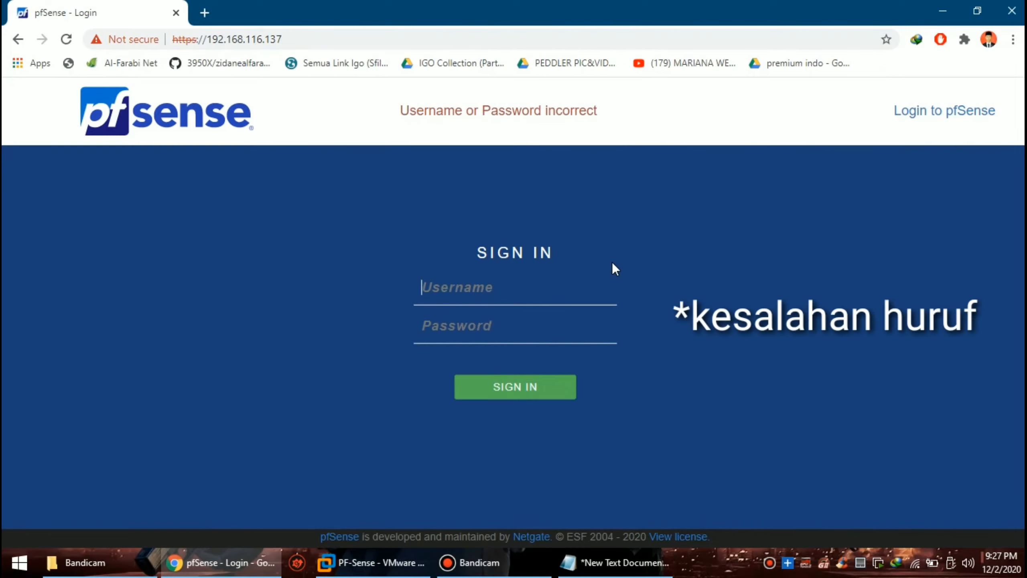
Step: Retry the sign-in with username admin and the default password
{"action": "type", "text": "admin"}
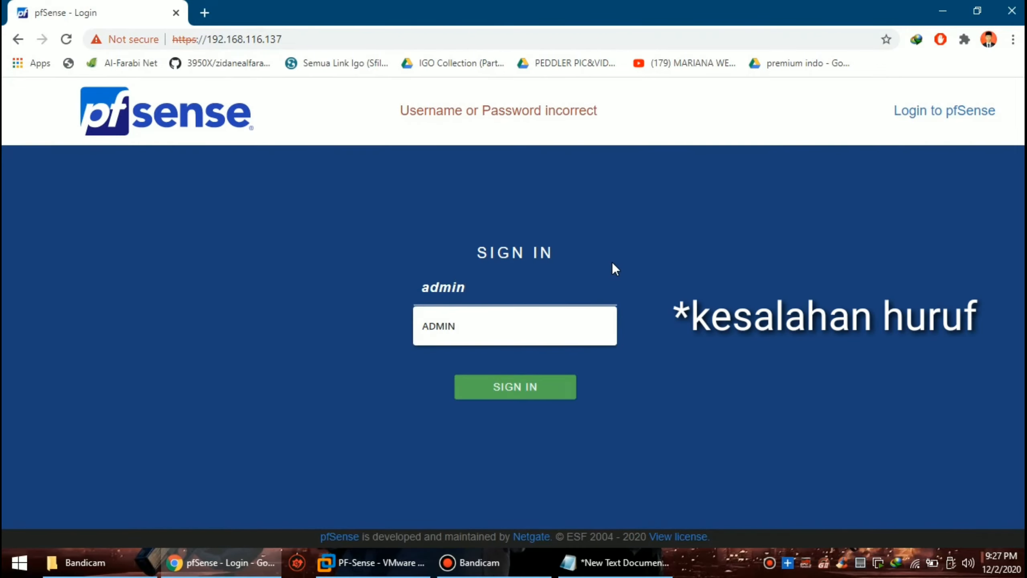
{"action": "key", "text": "Tab"}
{"action": "type", "text": "p"}
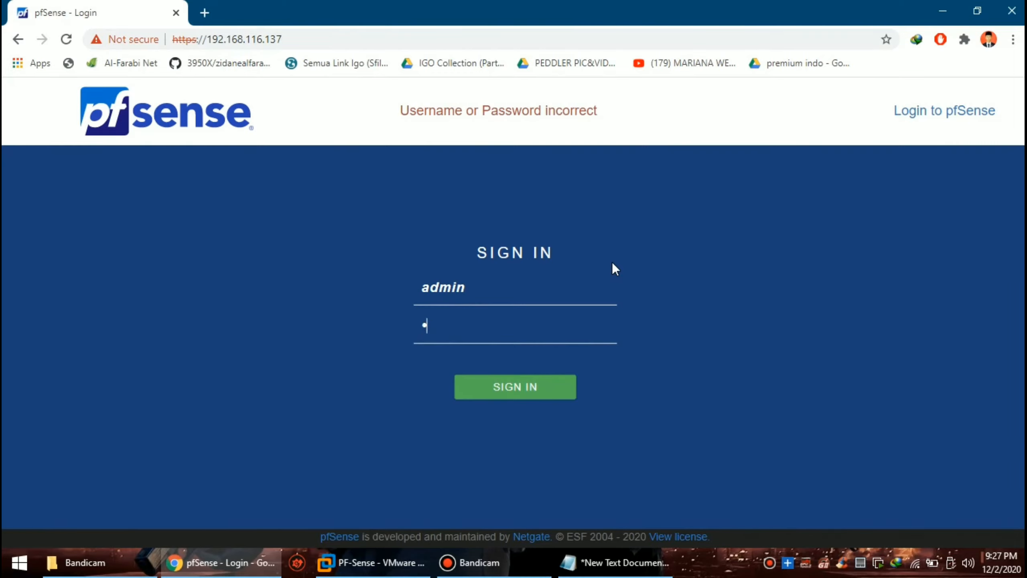
{"action": "type", "text": "fsense"}
{"action": "key", "text": "Return"}
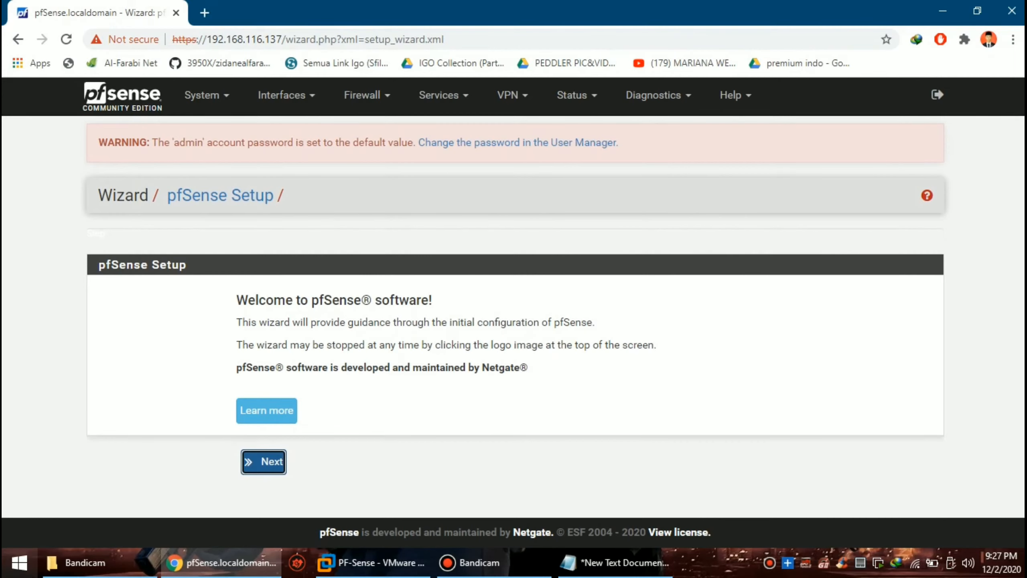
Step: Advance the wizard past the support, general information and time server steps to WAN setup
{"action": "left_click", "coordinate": [273, 461]}
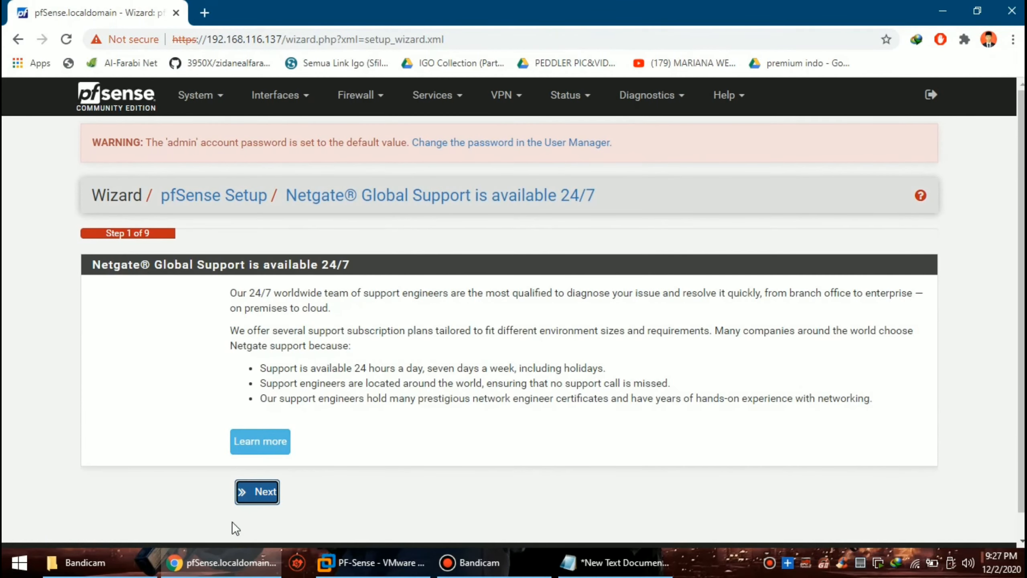
{"action": "left_click", "coordinate": [258, 491]}
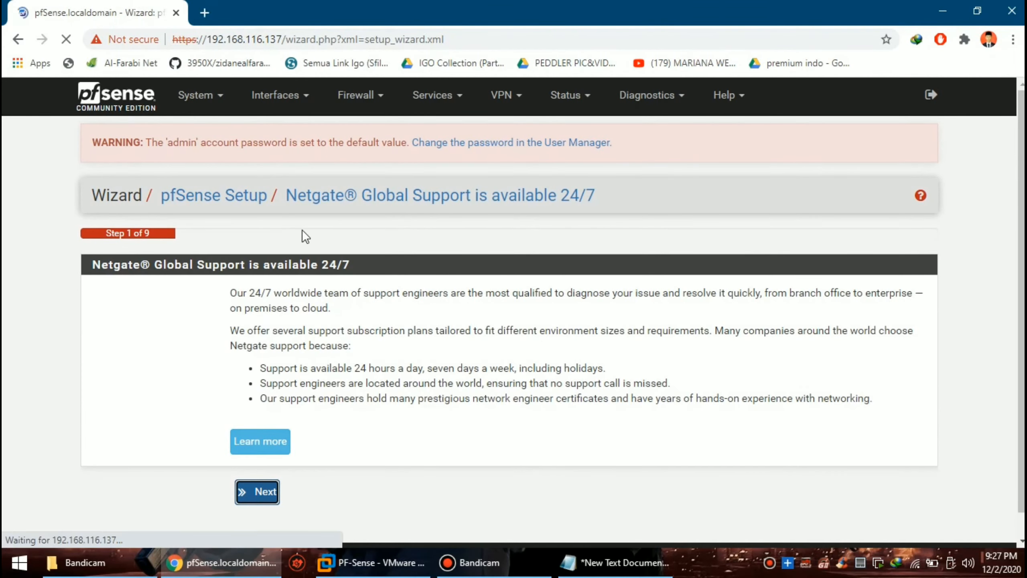
{"action": "scroll", "coordinate": [286, 378], "scroll_direction": "down", "scroll_amount": 3}
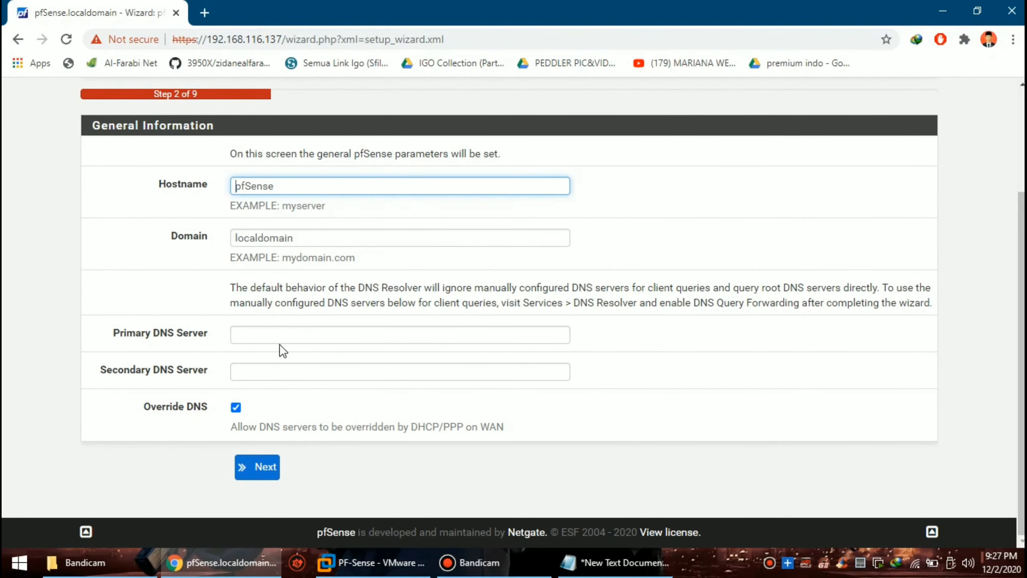
{"action": "left_click", "coordinate": [287, 336]}
{"action": "left_click", "coordinate": [258, 469]}
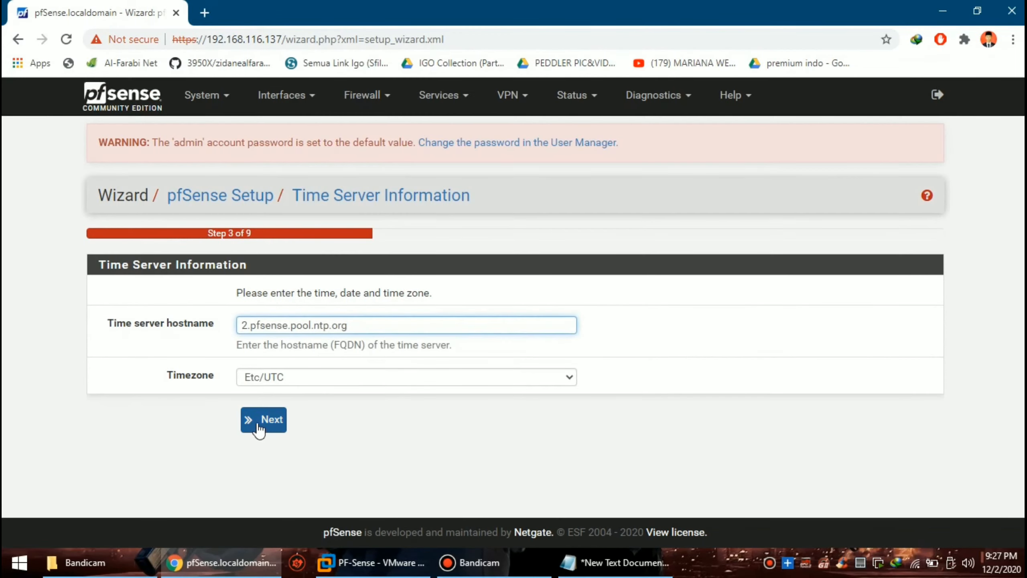
{"action": "left_click", "coordinate": [257, 423]}
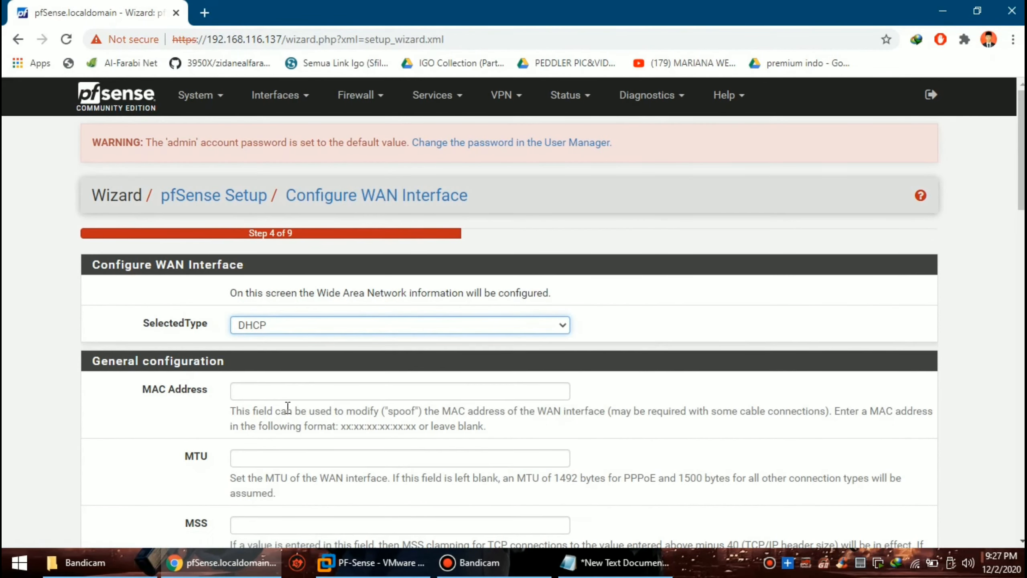
Step: Keep WAN on DHCP, uncheck Block RFC1918 Private Networks, and continue
{"action": "scroll", "coordinate": [285, 406], "scroll_direction": "down", "scroll_amount": 8}
{"action": "scroll", "coordinate": [314, 359], "scroll_direction": "up", "scroll_amount": 6}
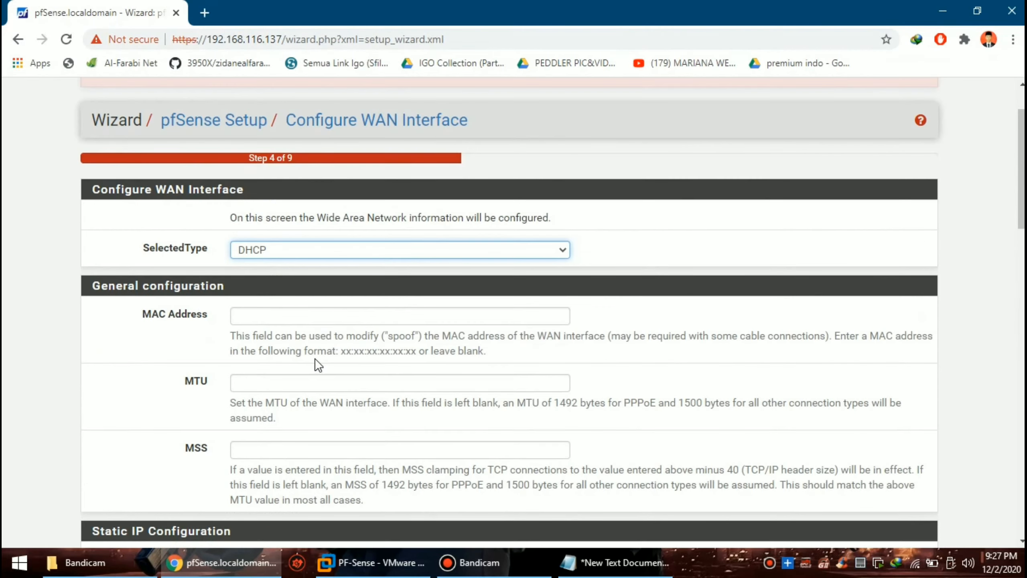
{"action": "scroll", "coordinate": [314, 357], "scroll_direction": "down", "scroll_amount": 15}
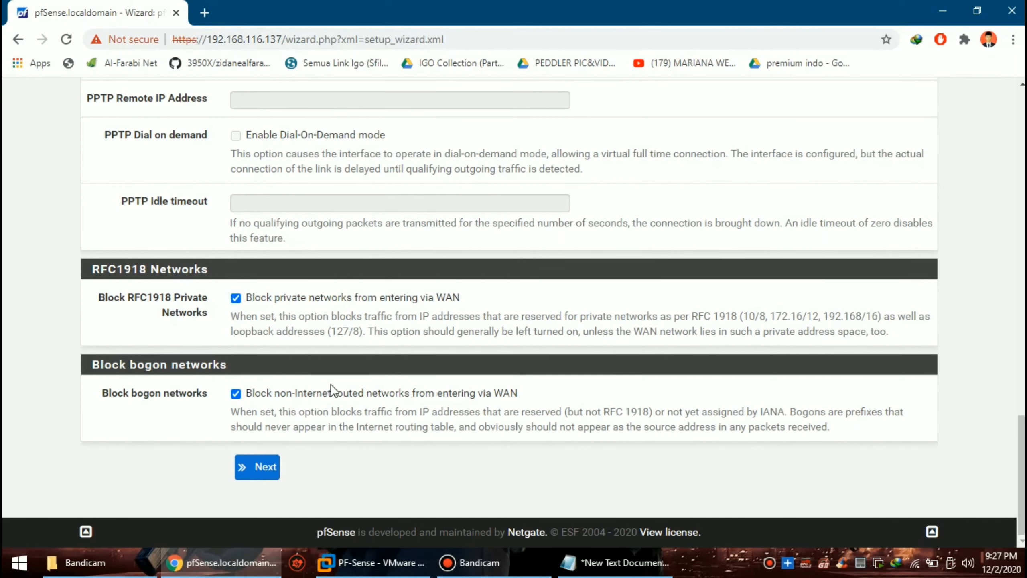
{"action": "left_click", "coordinate": [236, 298]}
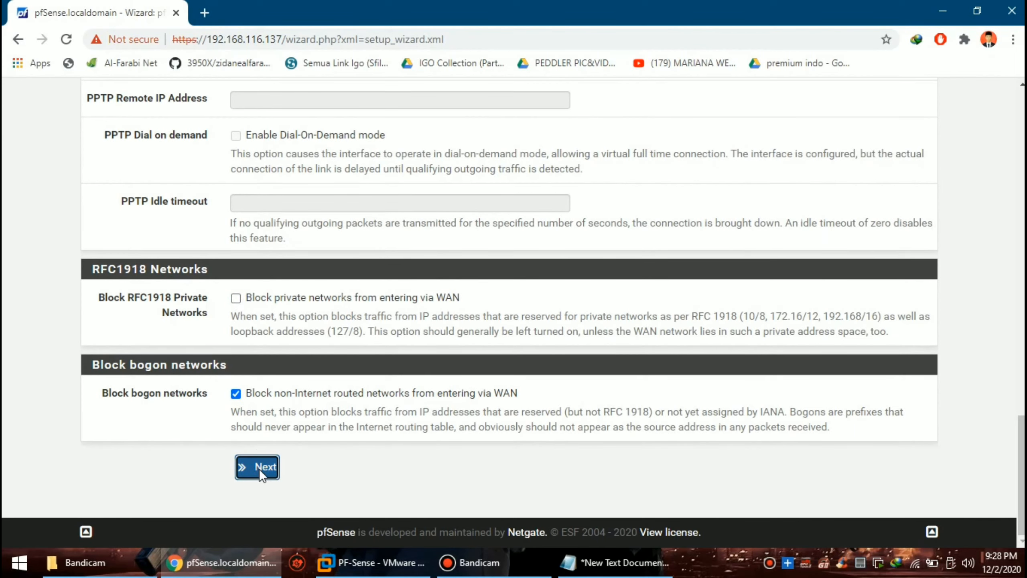
{"action": "left_click", "coordinate": [259, 469]}
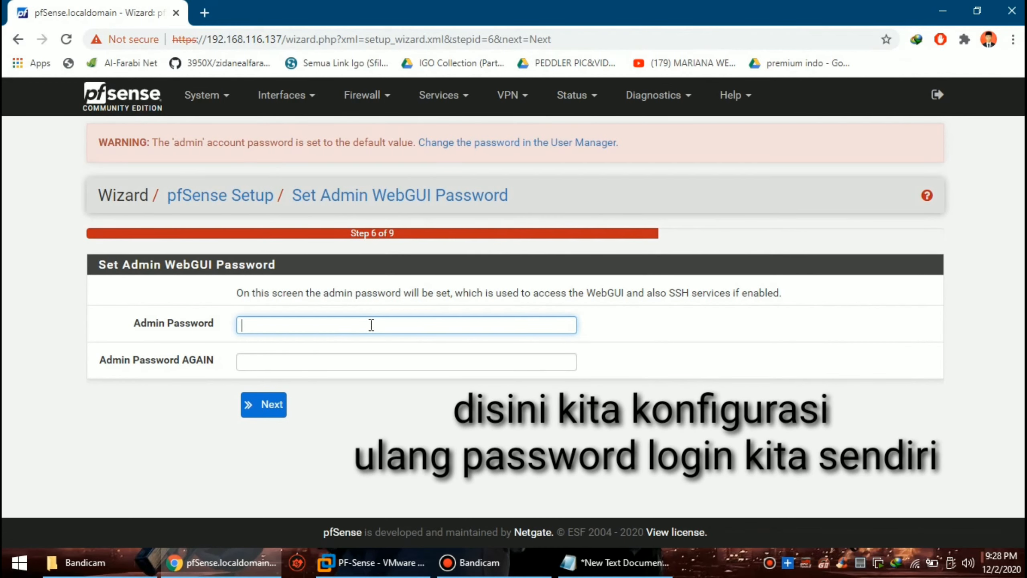
Step: Enter the new admin WebGUI password in both password fields and continue to Reload configuration
{"action": "type", "text": "••"}
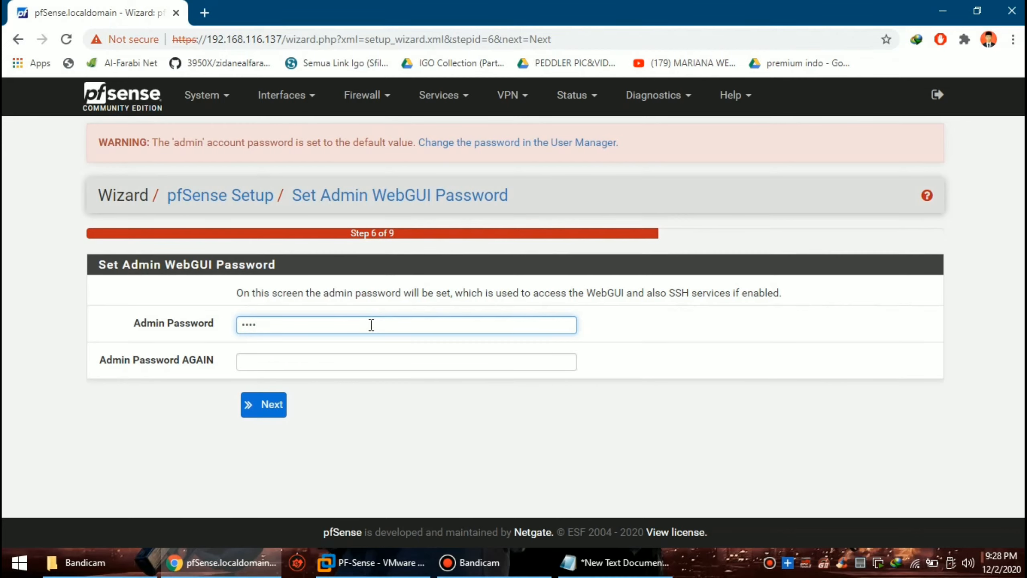
{"action": "key", "text": "Tab"}
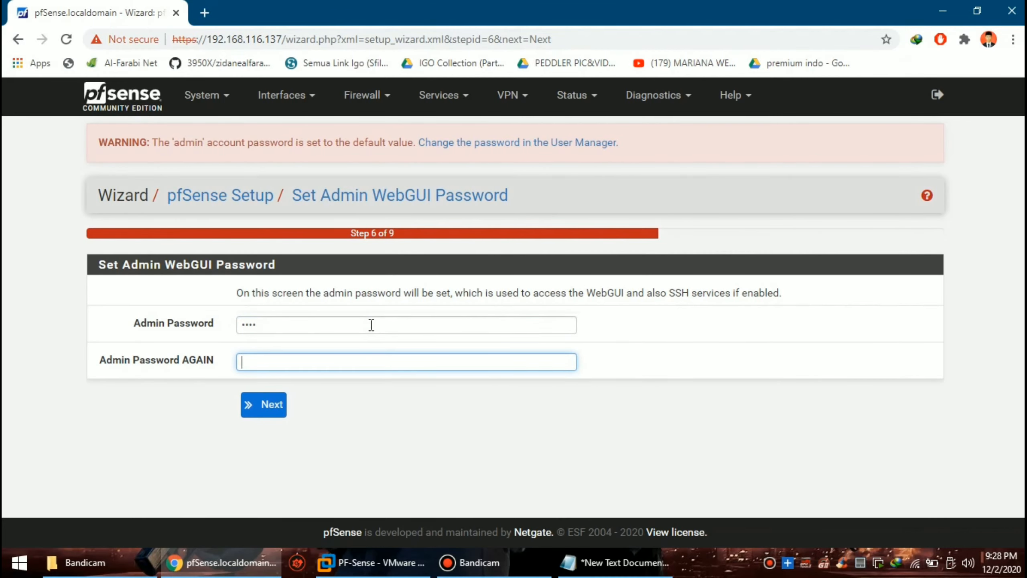
{"action": "left_click", "coordinate": [371, 325]}
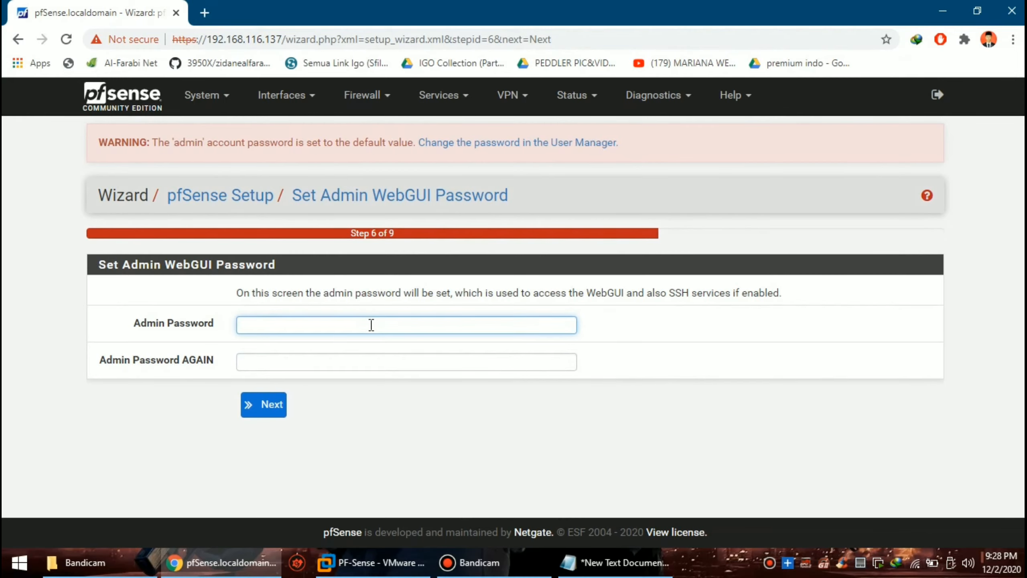
{"action": "type", "text": "•••"}
{"action": "key", "text": "Tab"}
{"action": "type", "text": "•"}
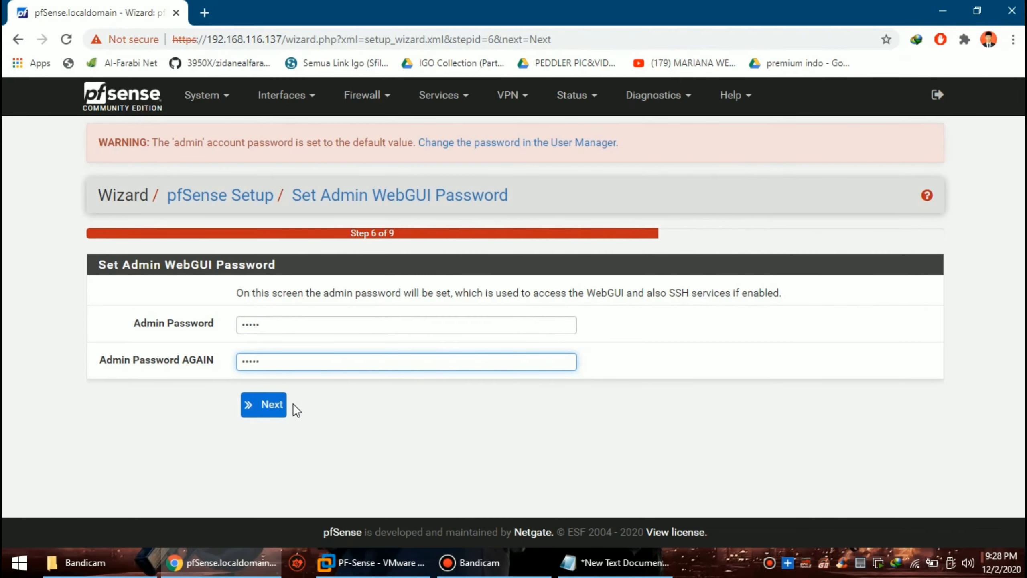
{"action": "left_click", "coordinate": [270, 408]}
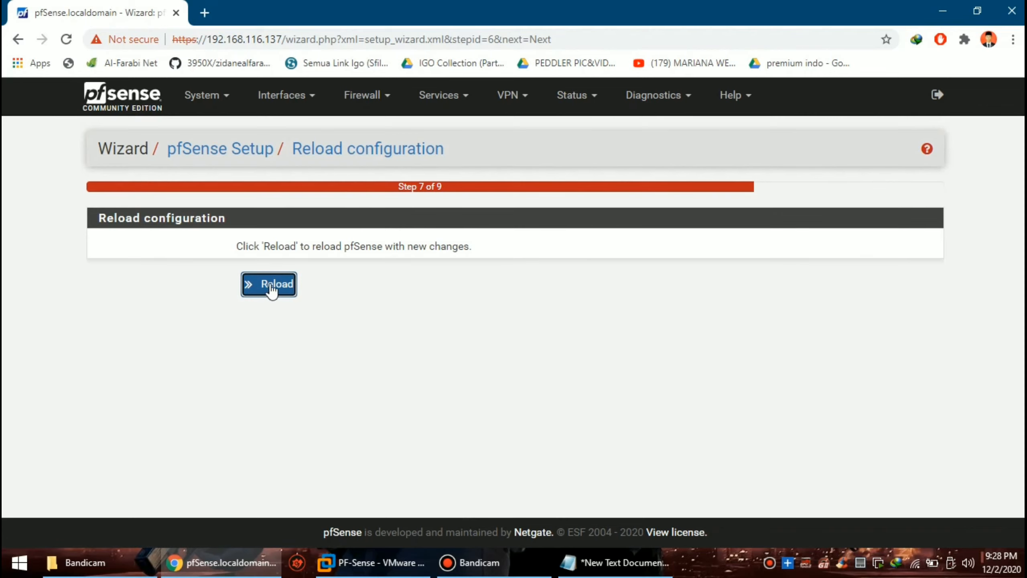
Step: Reload pfSense with the new configuration and finish the wizard to open the dashboard
{"action": "left_click", "coordinate": [270, 286]}
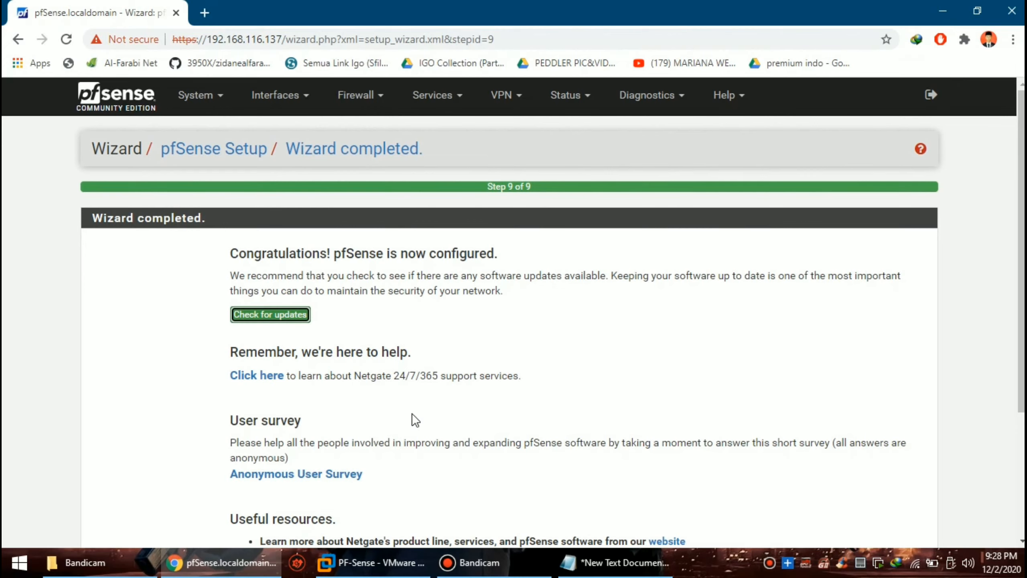
{"action": "scroll", "coordinate": [383, 378], "scroll_direction": "down", "scroll_amount": 3}
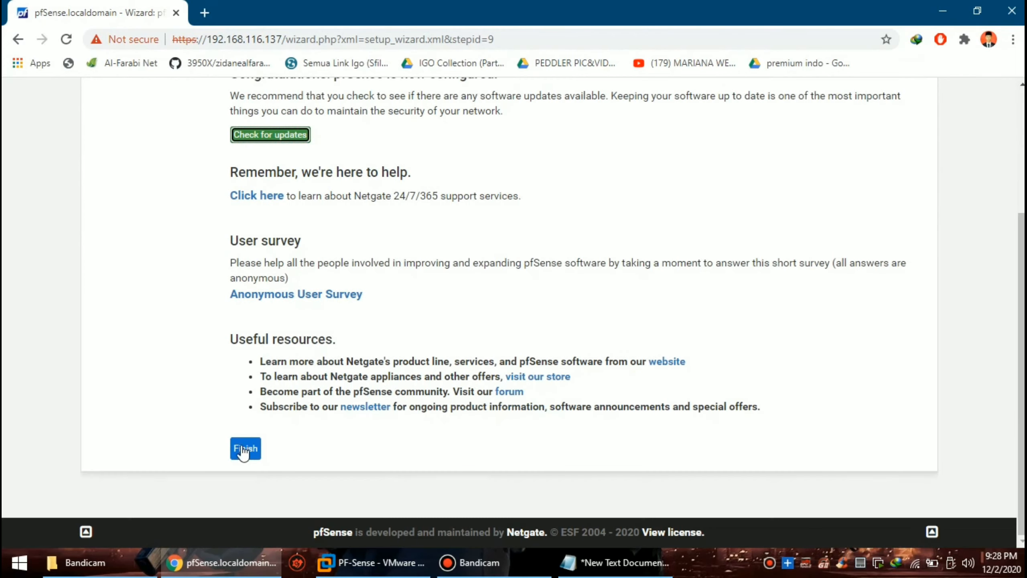
{"action": "left_click", "coordinate": [238, 450]}
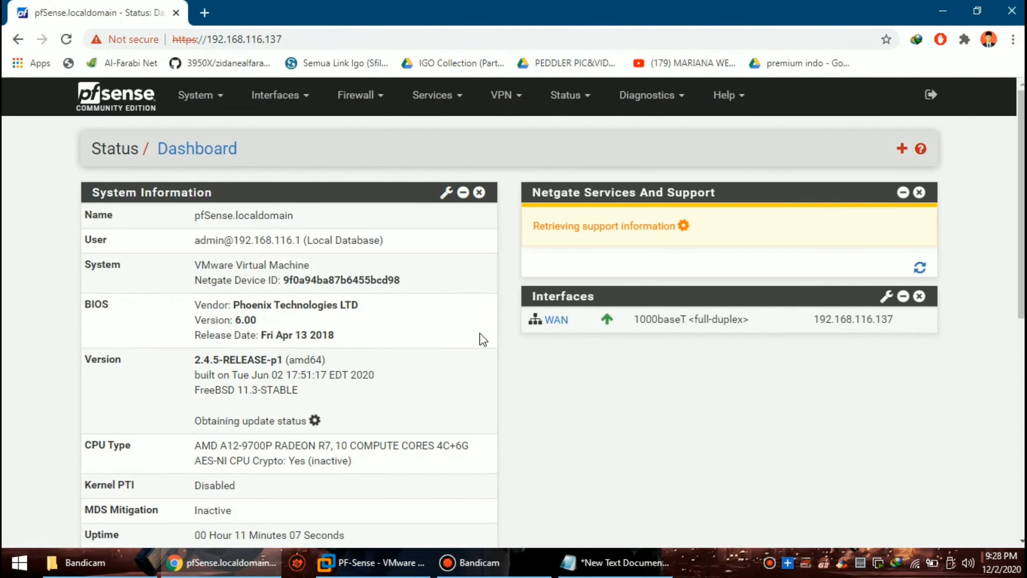
{"action": "scroll", "coordinate": [477, 333], "scroll_direction": "down", "scroll_amount": 2}
{"action": "scroll", "coordinate": [457, 328], "scroll_direction": "down", "scroll_amount": 6}
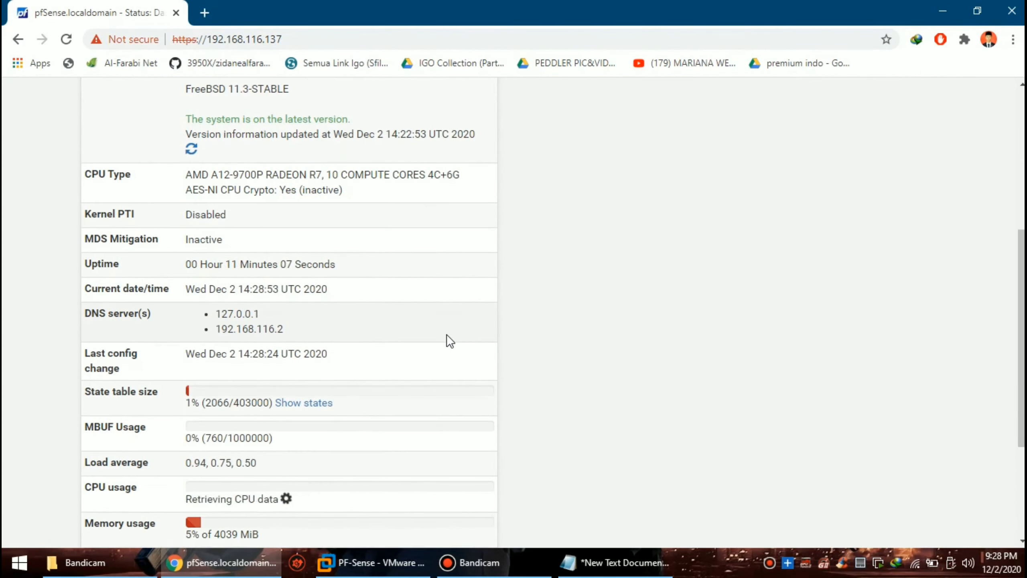
{"action": "scroll", "coordinate": [305, 373], "scroll_direction": "down", "scroll_amount": 5}
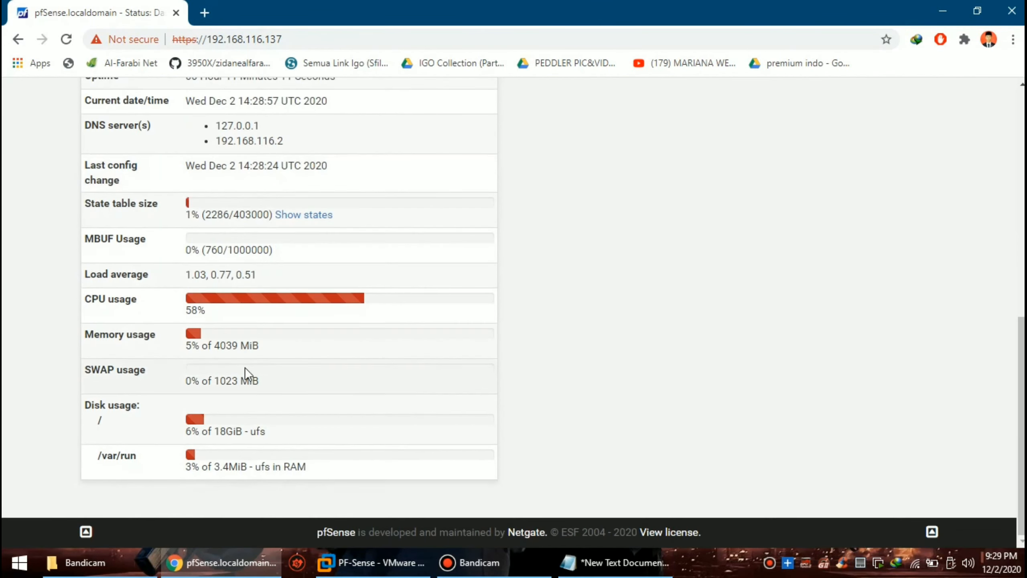
{"action": "scroll", "coordinate": [206, 429], "scroll_direction": "up", "scroll_amount": 12}
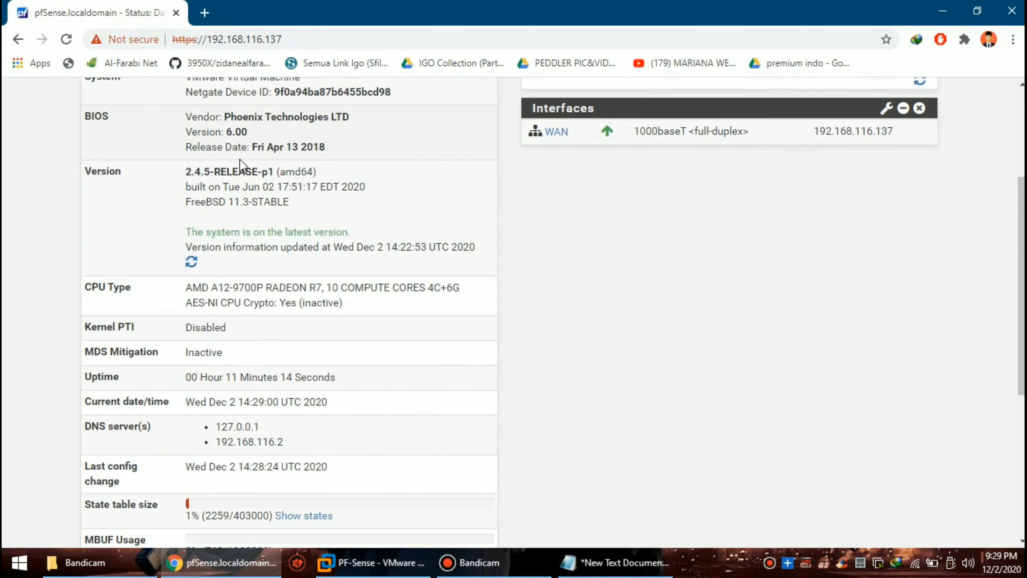